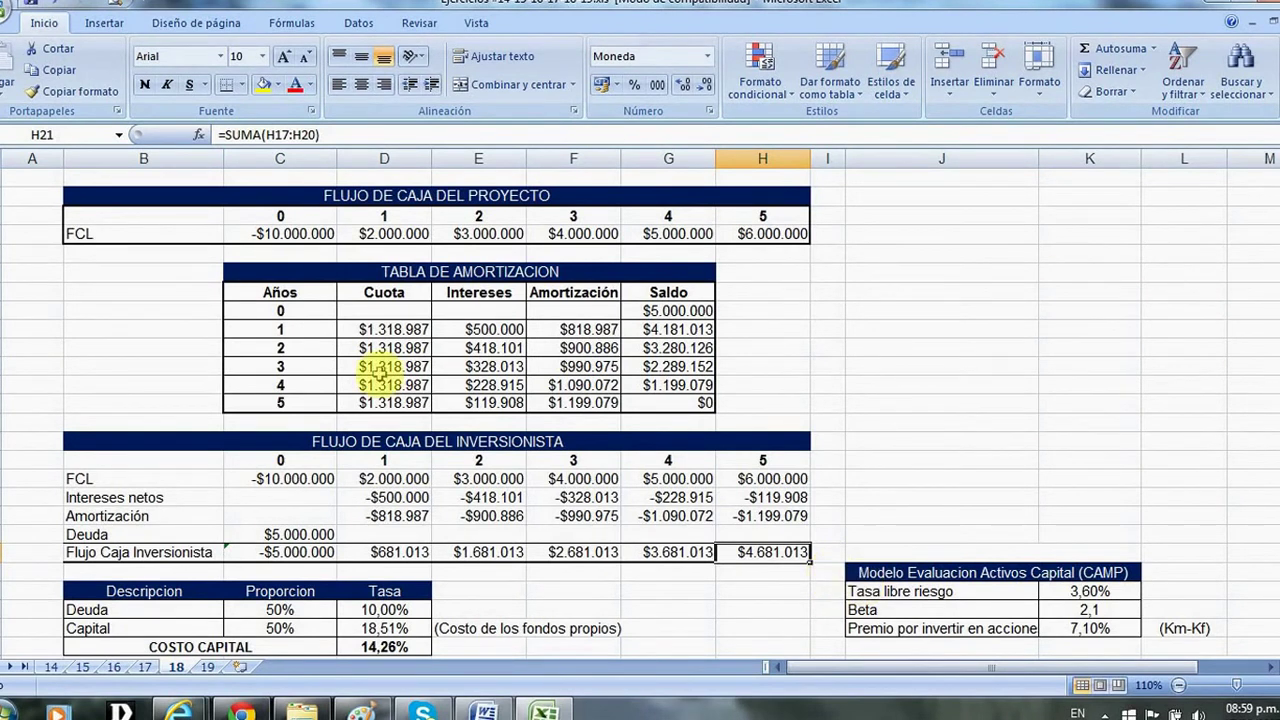
- Examine the FCL row for years 0 to 5 in the FLUJO DE CAJA DEL PROYECTO table
left_click(160, 196)
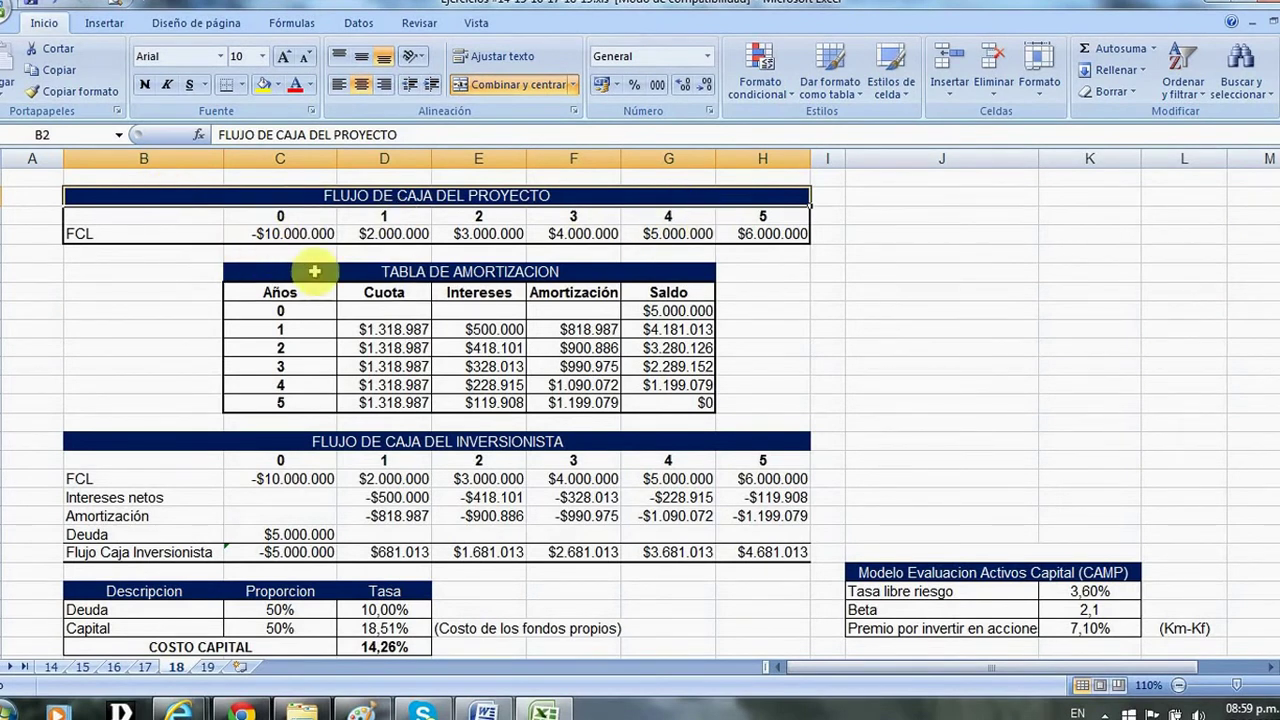
left_click_drag(290, 233, 806, 232)
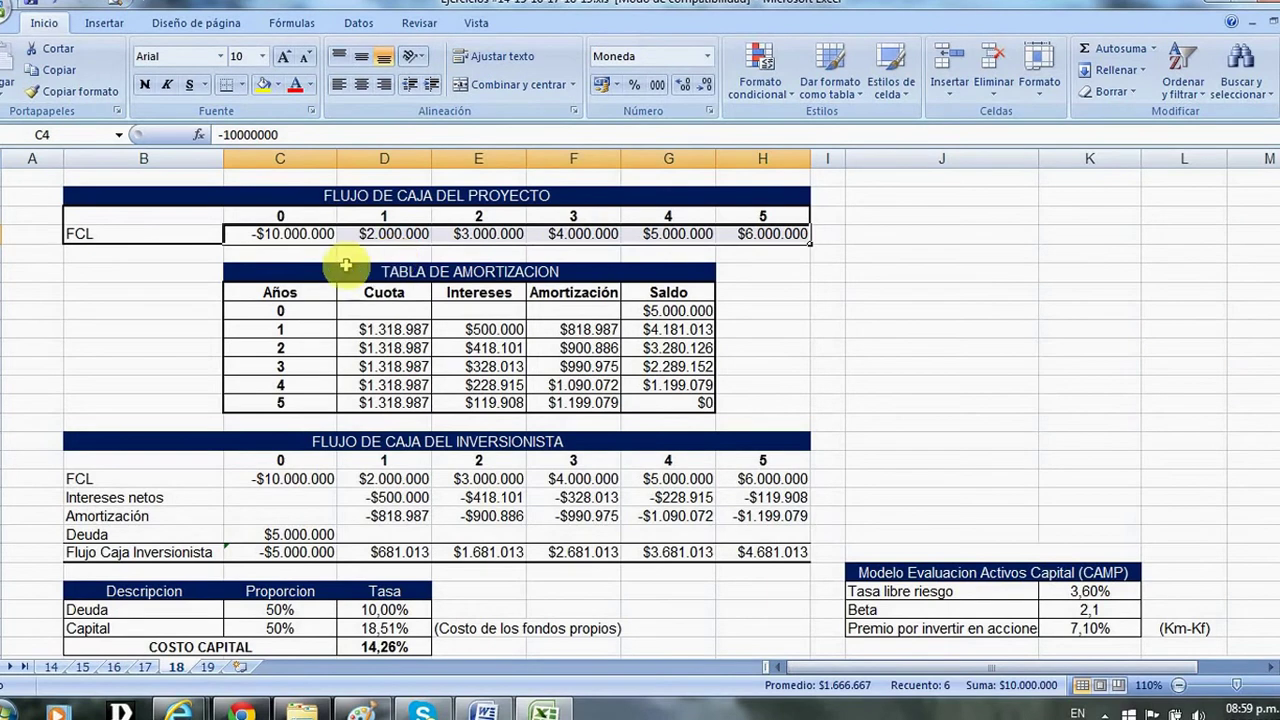
left_click(125, 232)
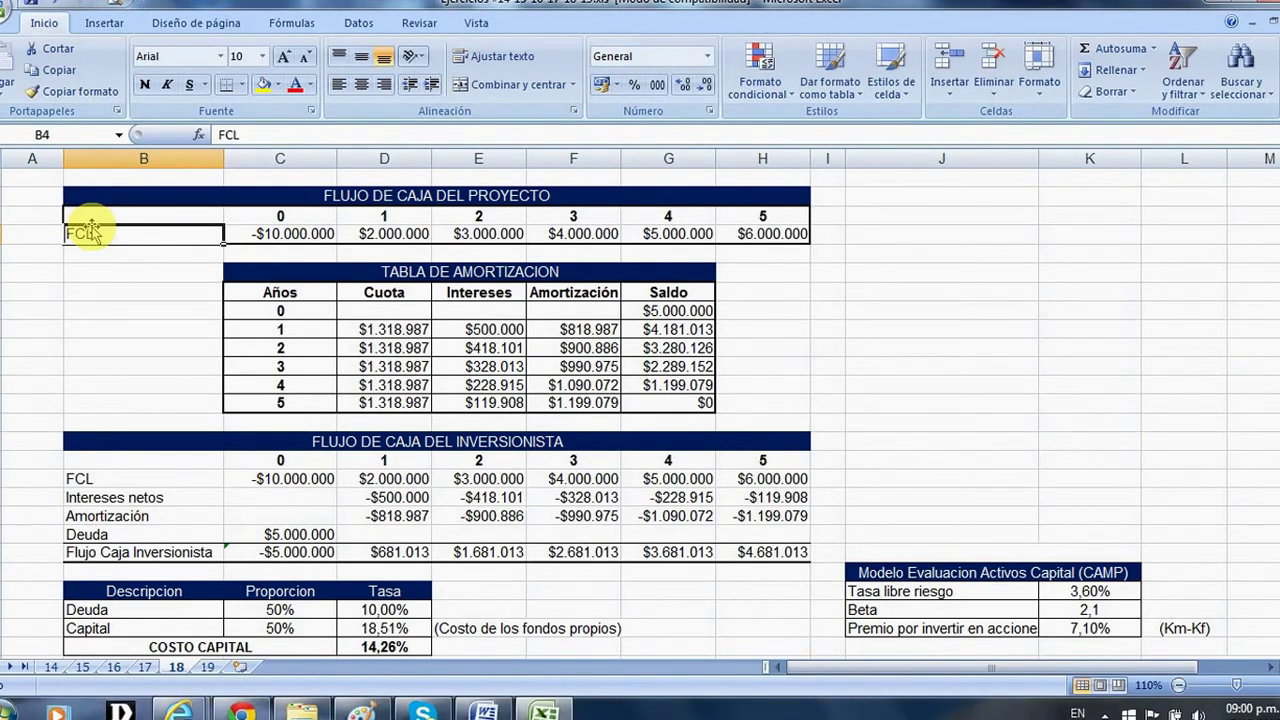
- Review the Intereses and Amortización columns of the TABLA DE AMORTIZACION
left_click(288, 272)
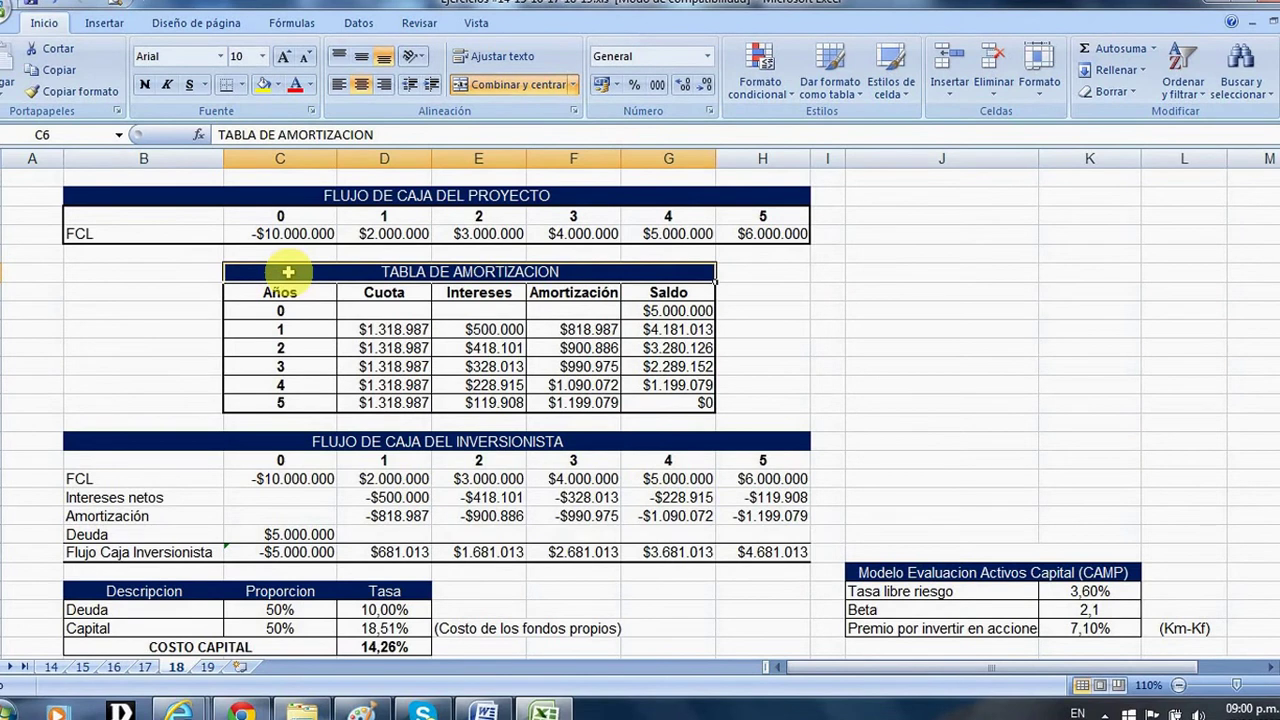
left_click(478, 293)
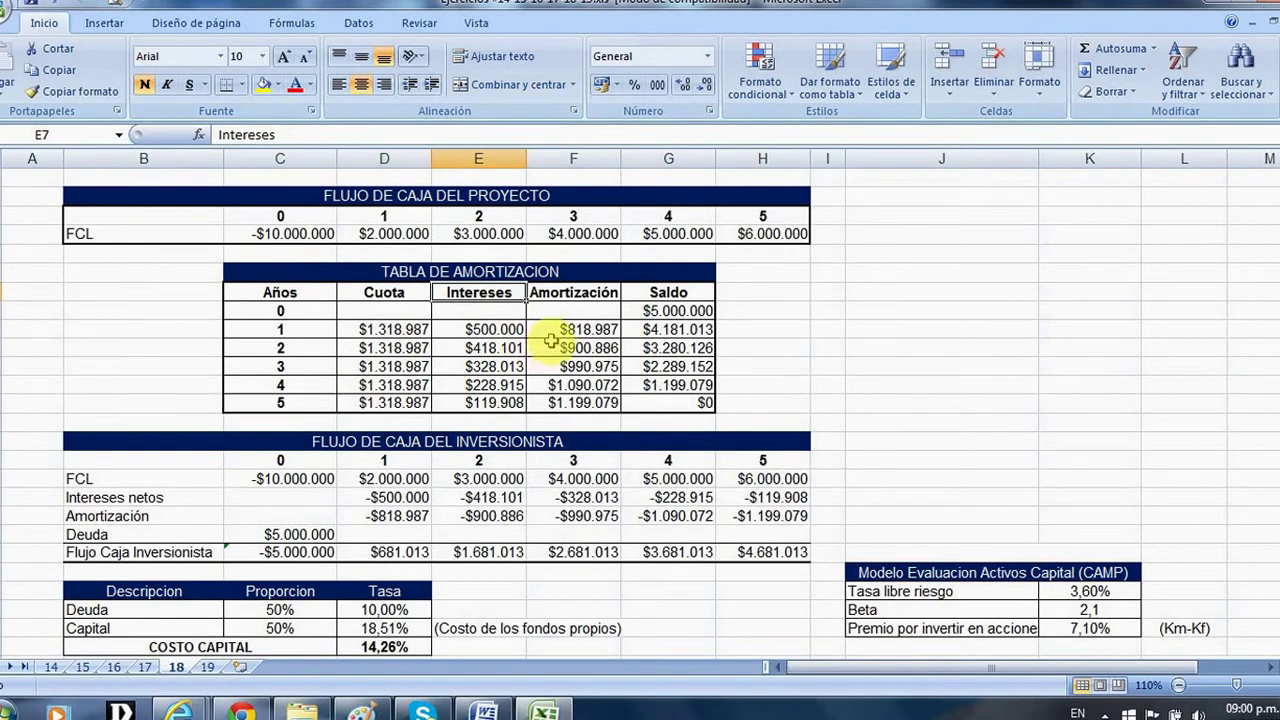
left_click(566, 292)
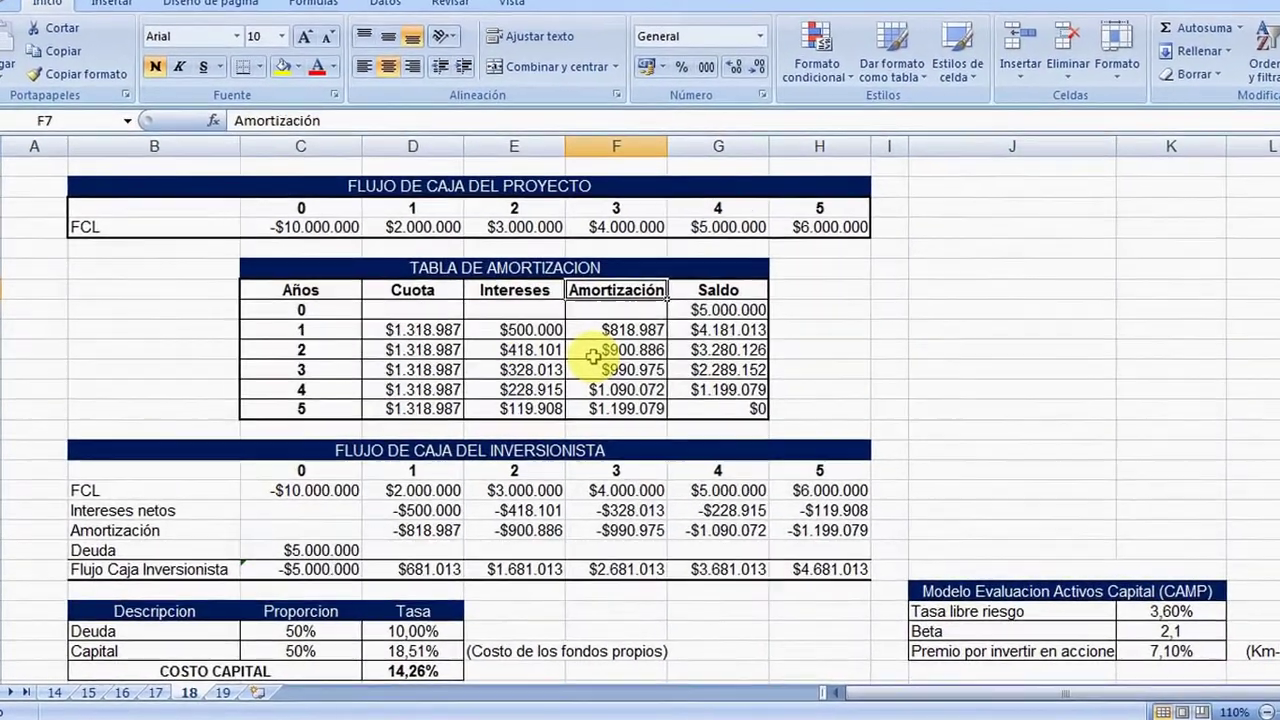
- Review the FCL, Intereses netos, Amortización and Deuda rows of the investor cash flow against the amortization table's interest and amortization values
scroll(237, 366, "down", 2)
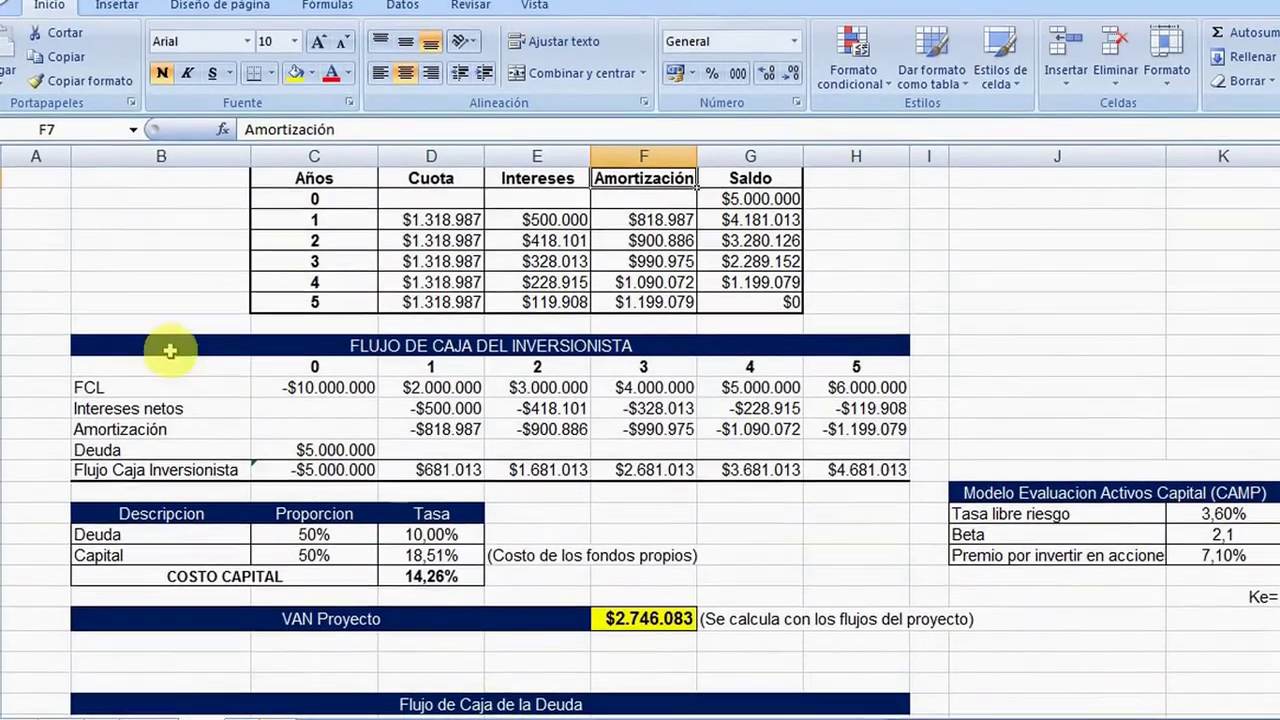
left_click(170, 350)
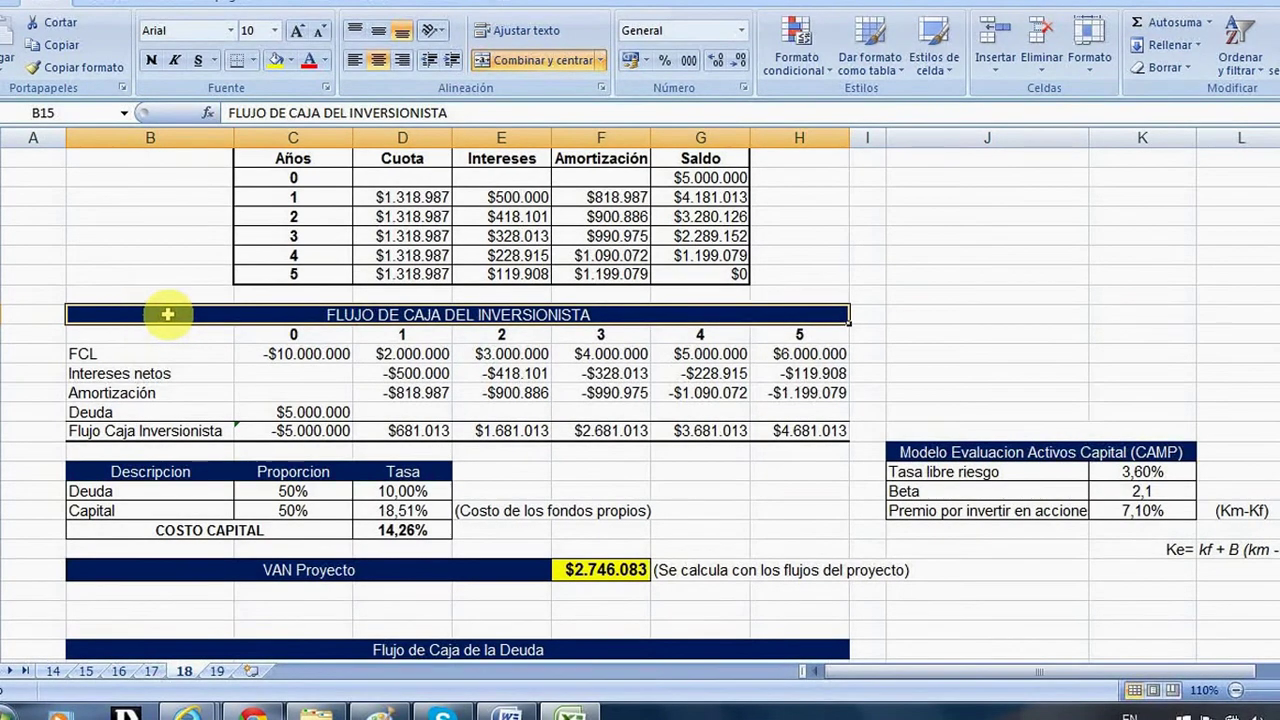
left_click(147, 356)
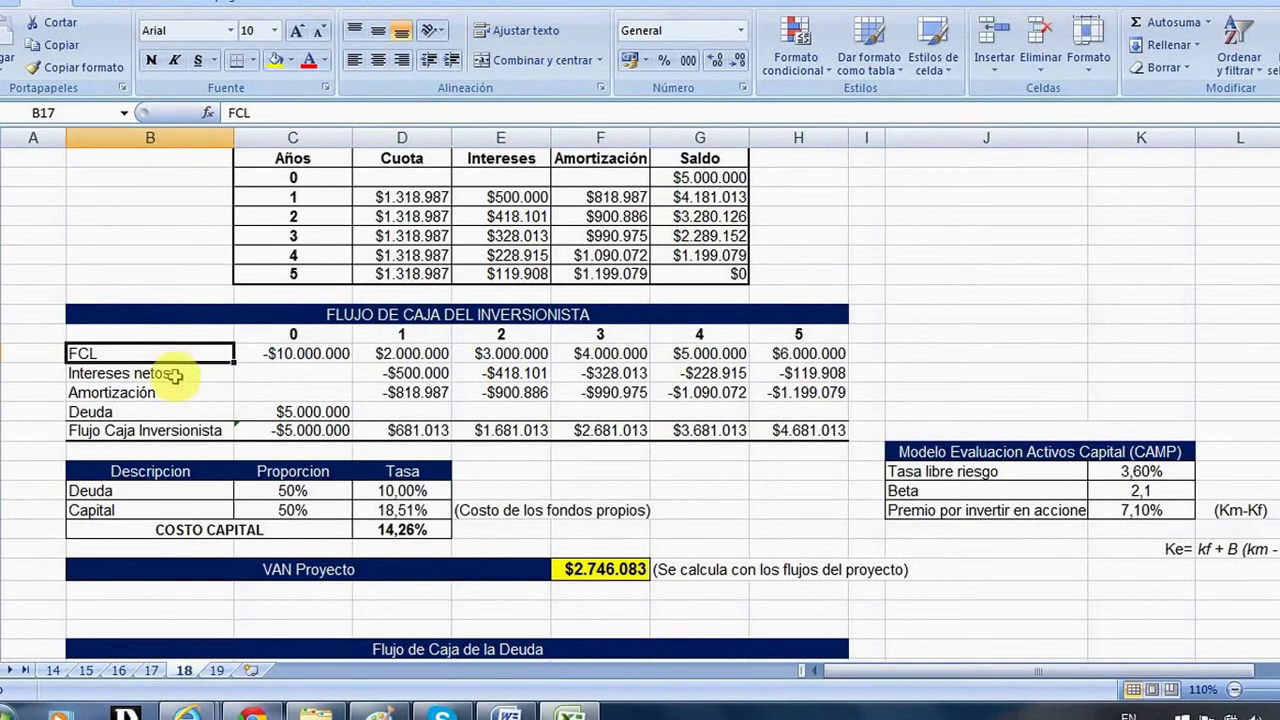
left_click(171, 373)
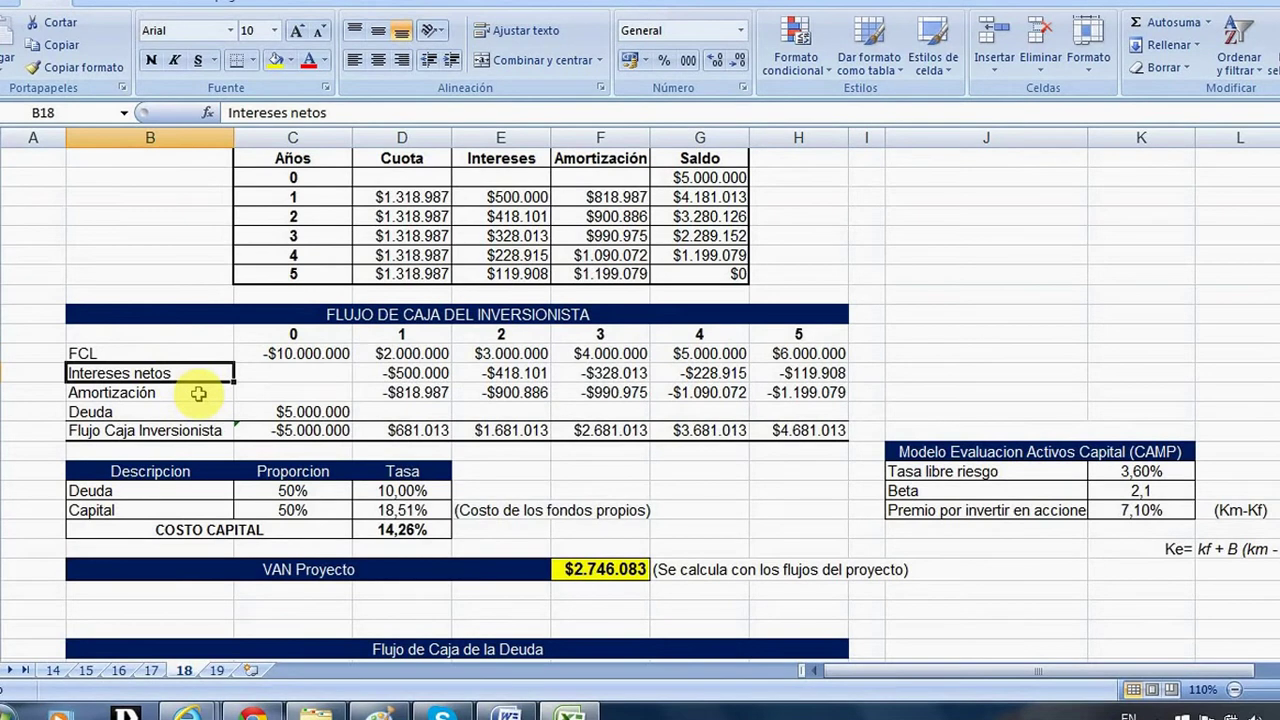
left_click(162, 390)
left_click(144, 414)
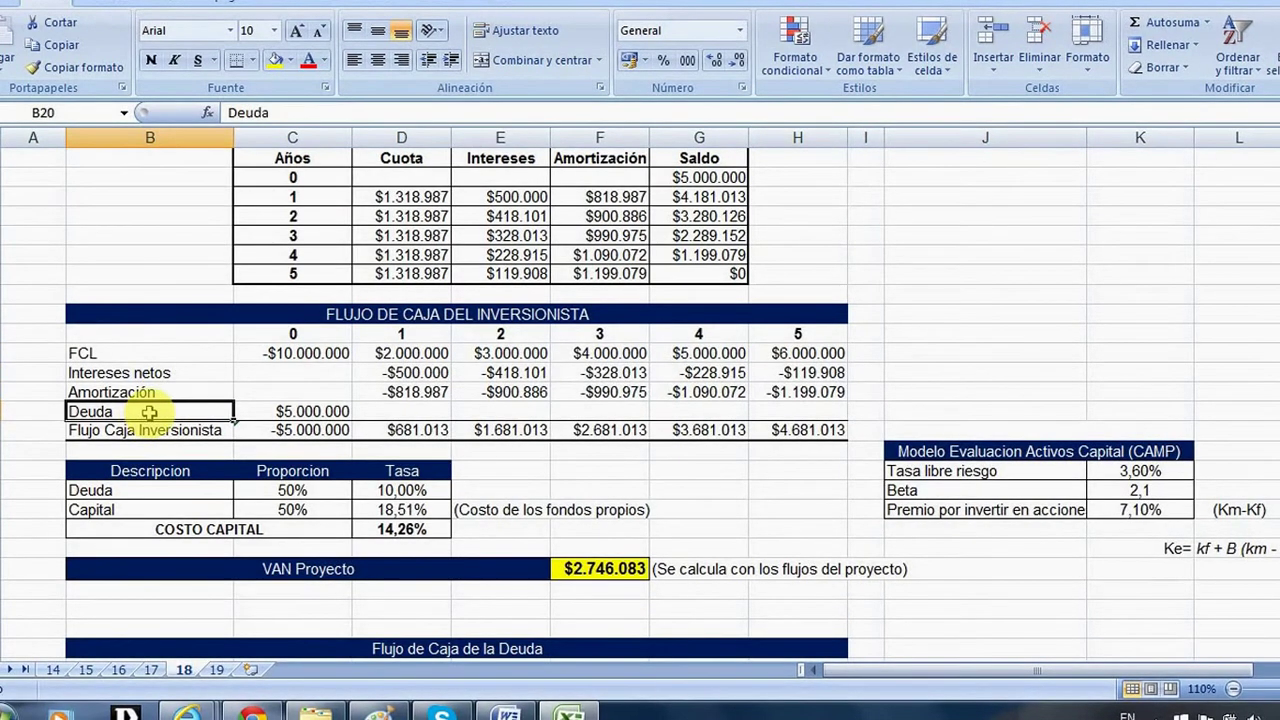
left_click_drag(393, 373, 780, 401)
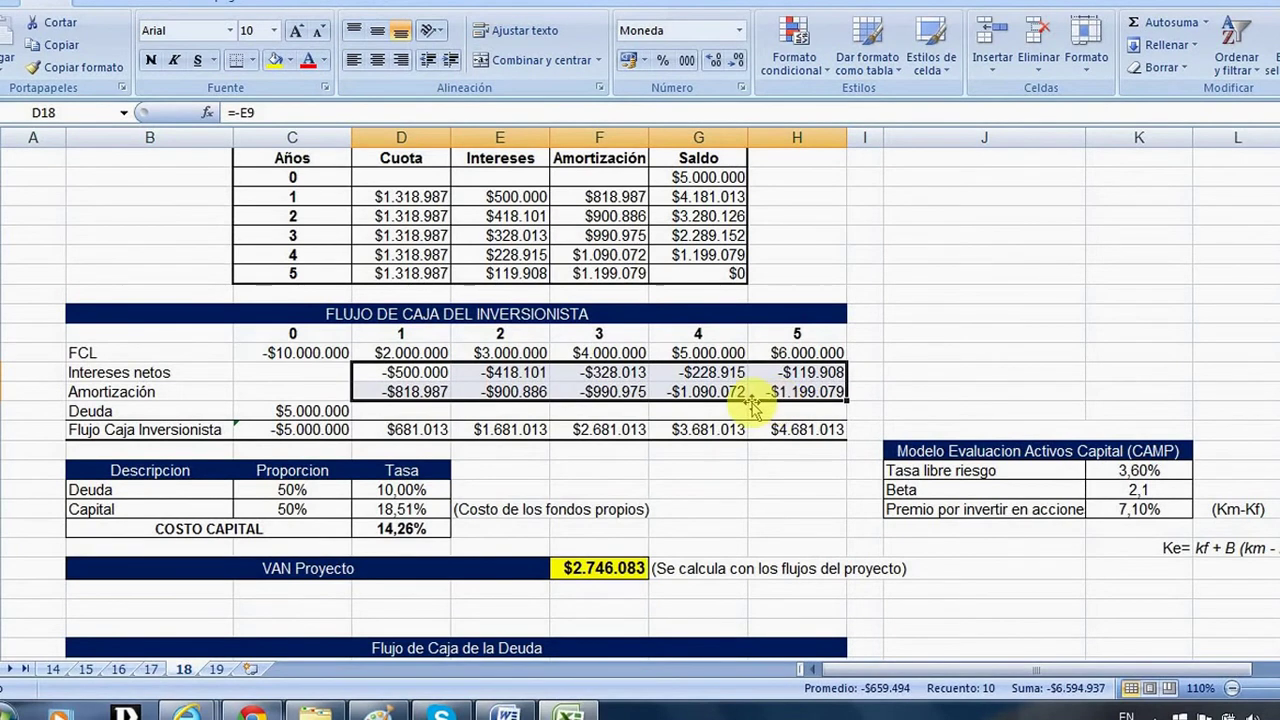
left_click_drag(512, 198, 612, 276)
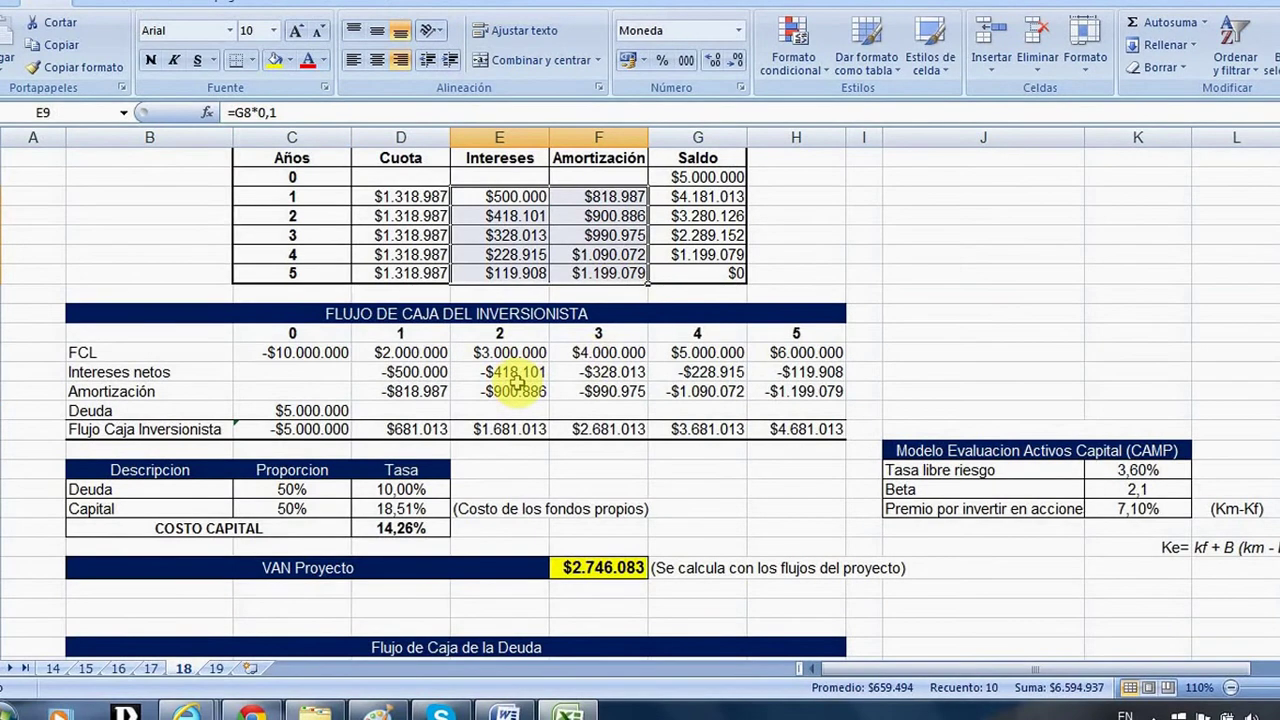
- Inspect the year 1 formula of the Flujo Caja Inversionista row, leaving it unedited, and review the row across years 0 to 5
left_click(195, 432)
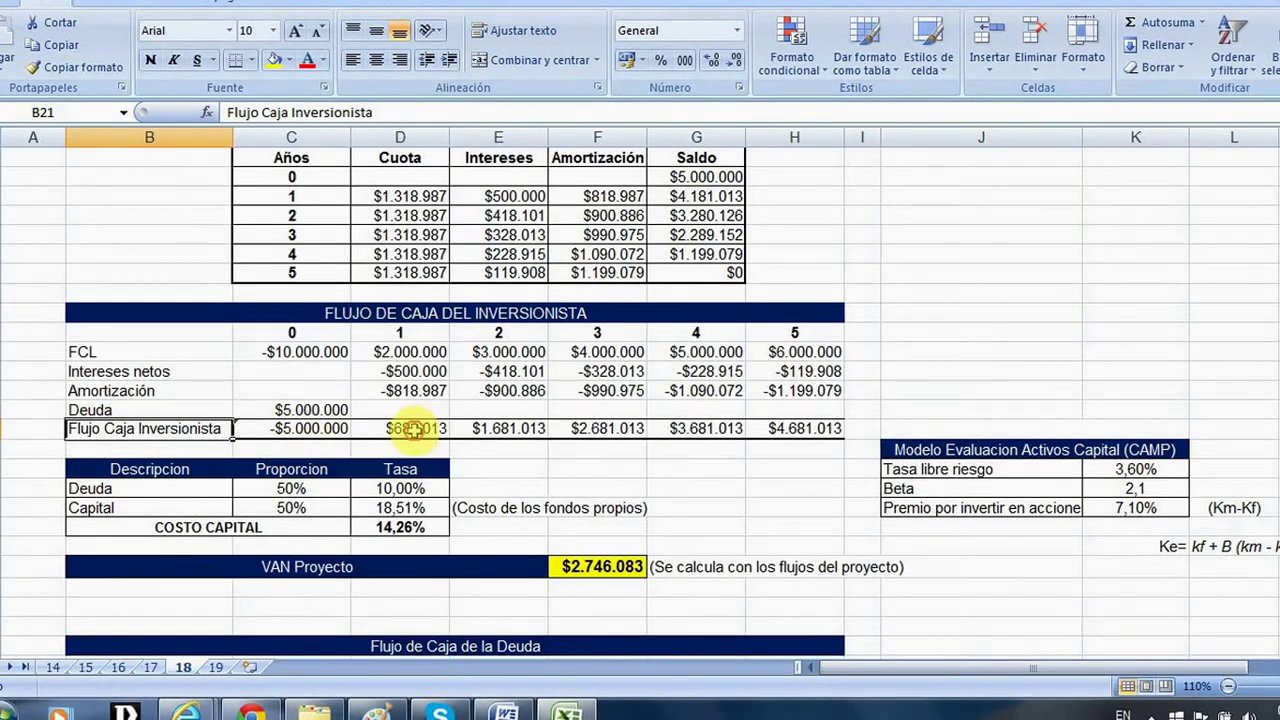
double_click(415, 428)
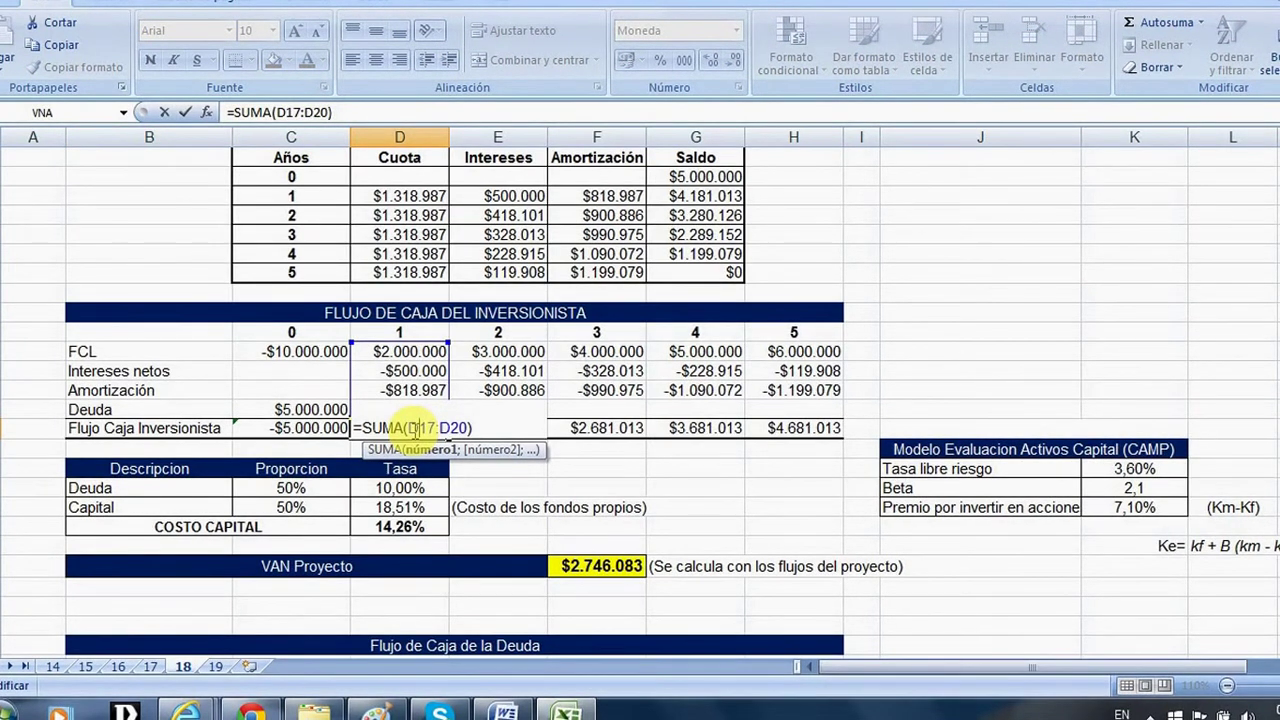
key("Escape")
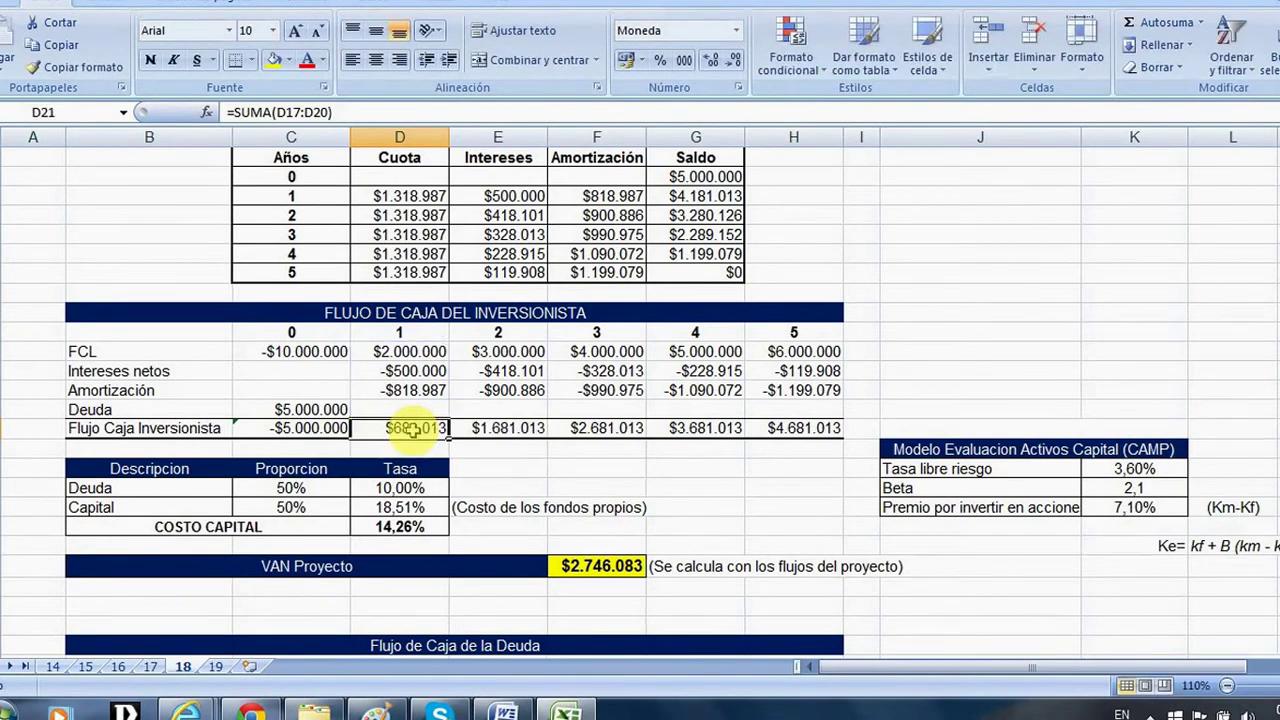
left_click(270, 430)
left_click_drag(314, 426, 778, 428)
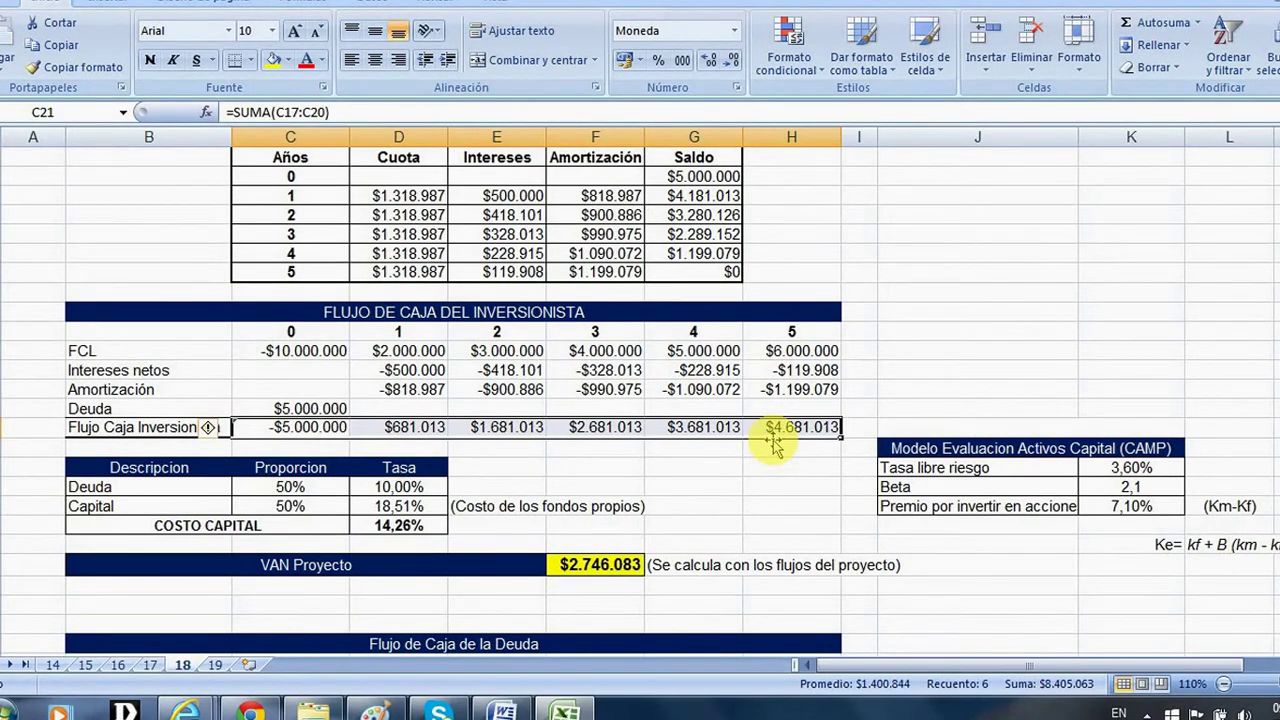
- Review the Deuda and Capital entries in the cost of capital table, including the debt rate and the own-funds cost note
left_click(981, 449)
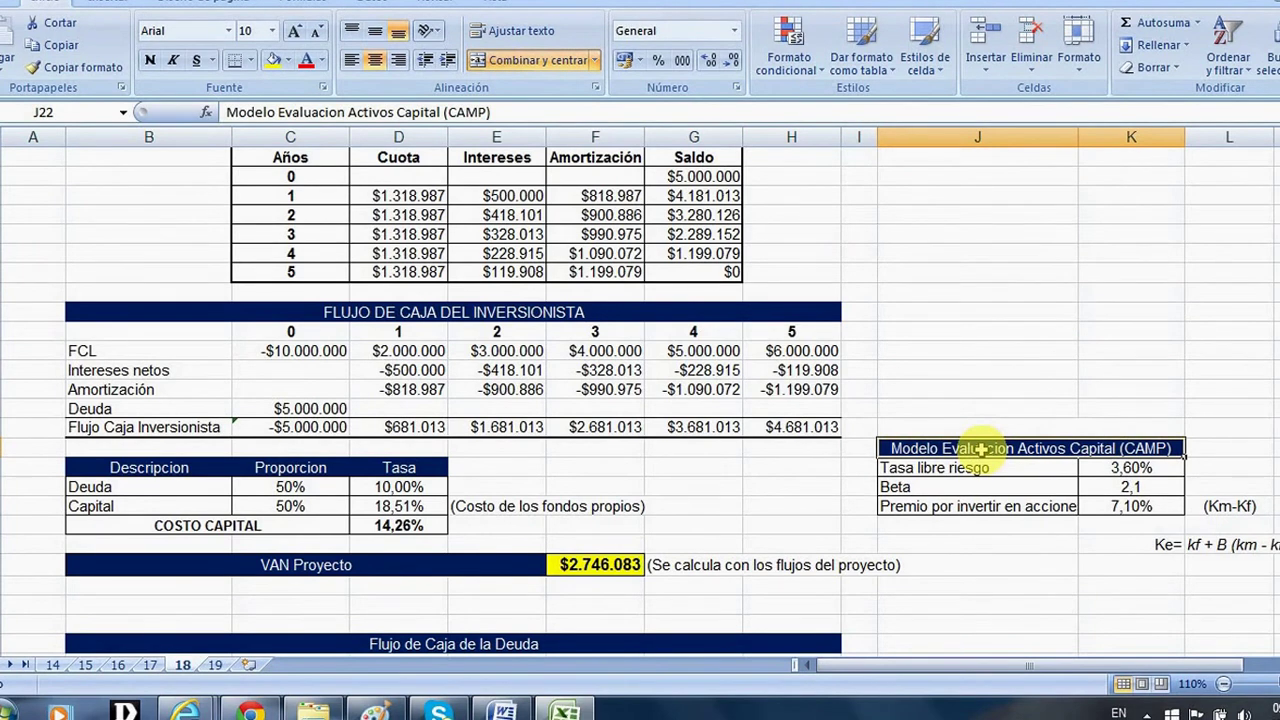
left_click(164, 491)
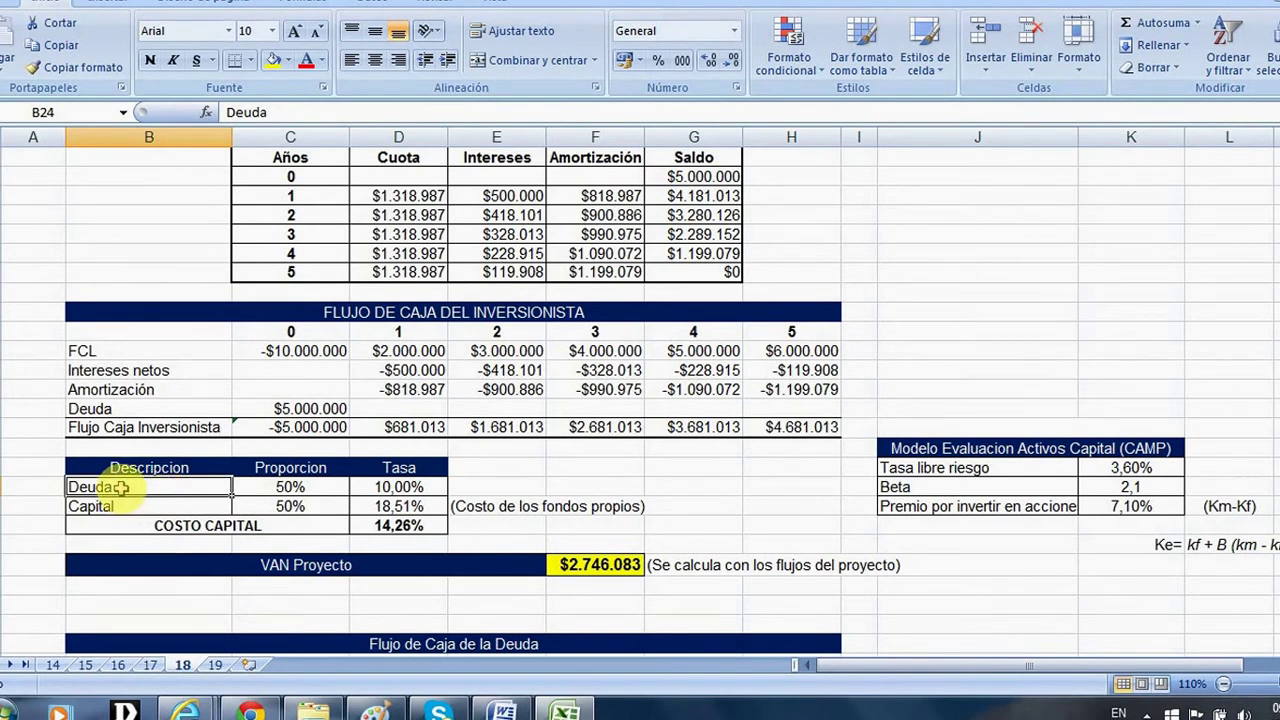
left_click(393, 487)
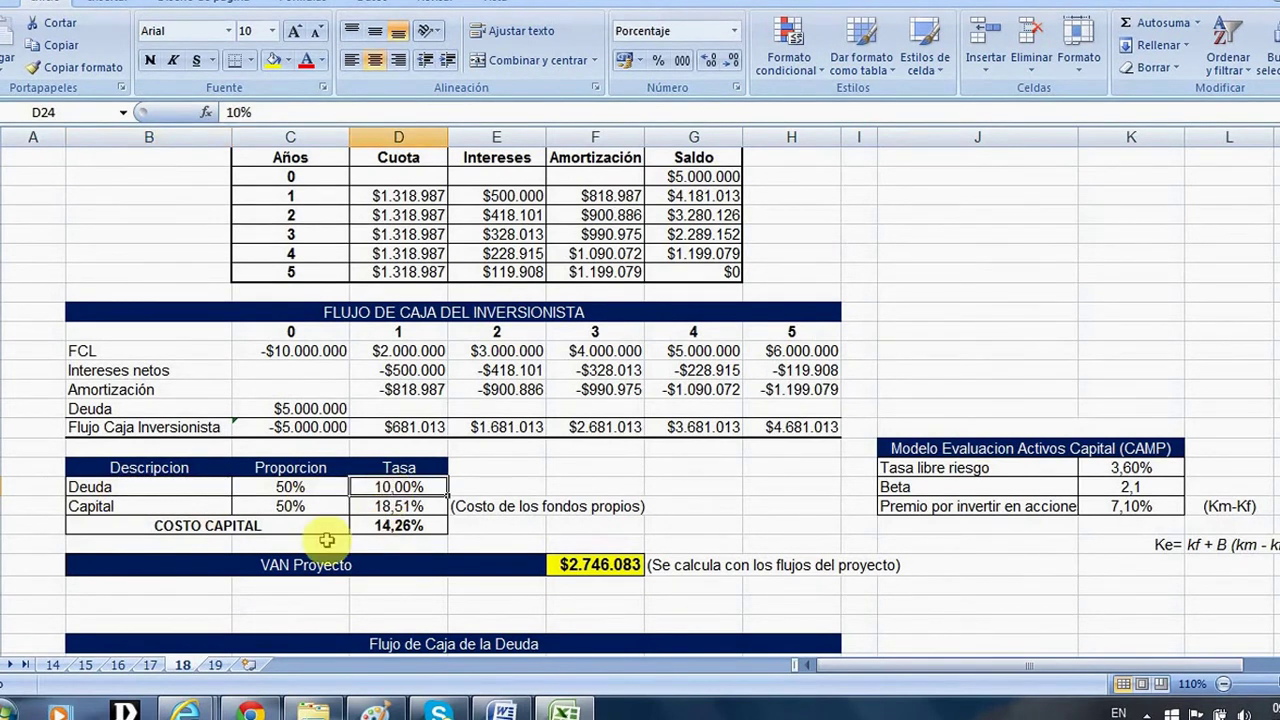
left_click(100, 508)
left_click(468, 510)
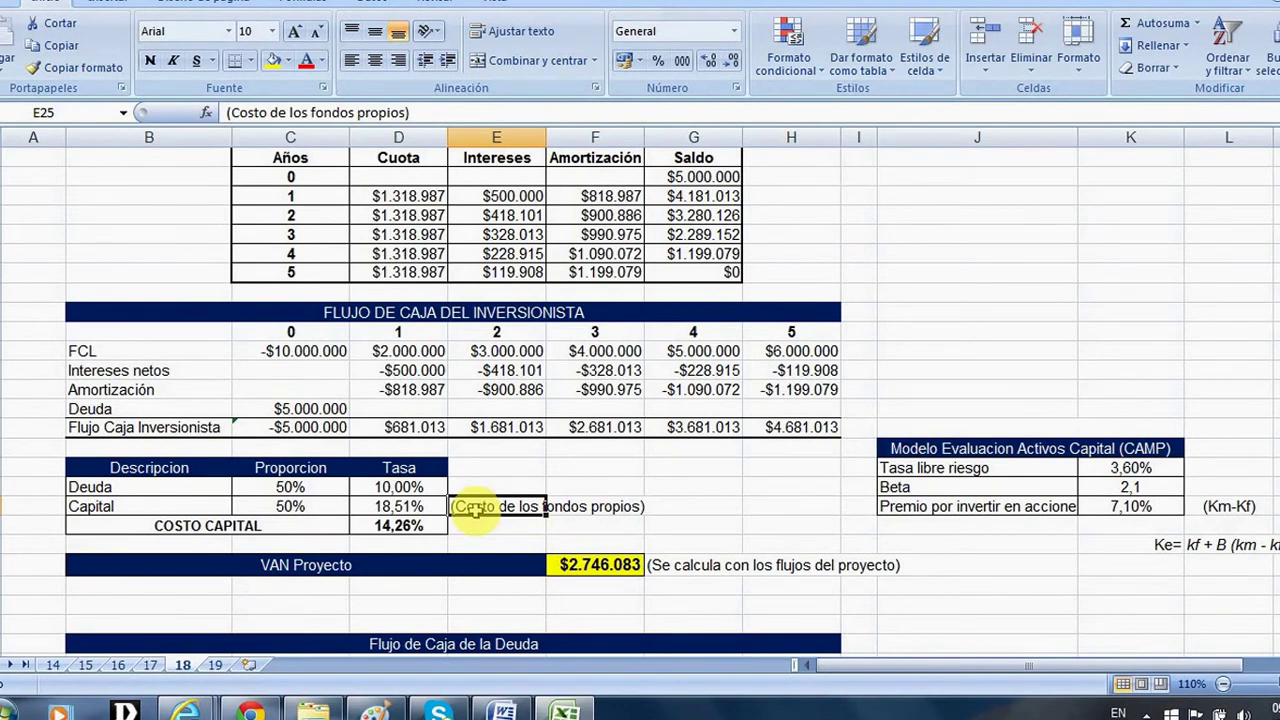
- Examine the CAMP model's risk-free rate, Beta and stock investment premium together with the (Km-Kf) label and the Ke formula
left_click(958, 449)
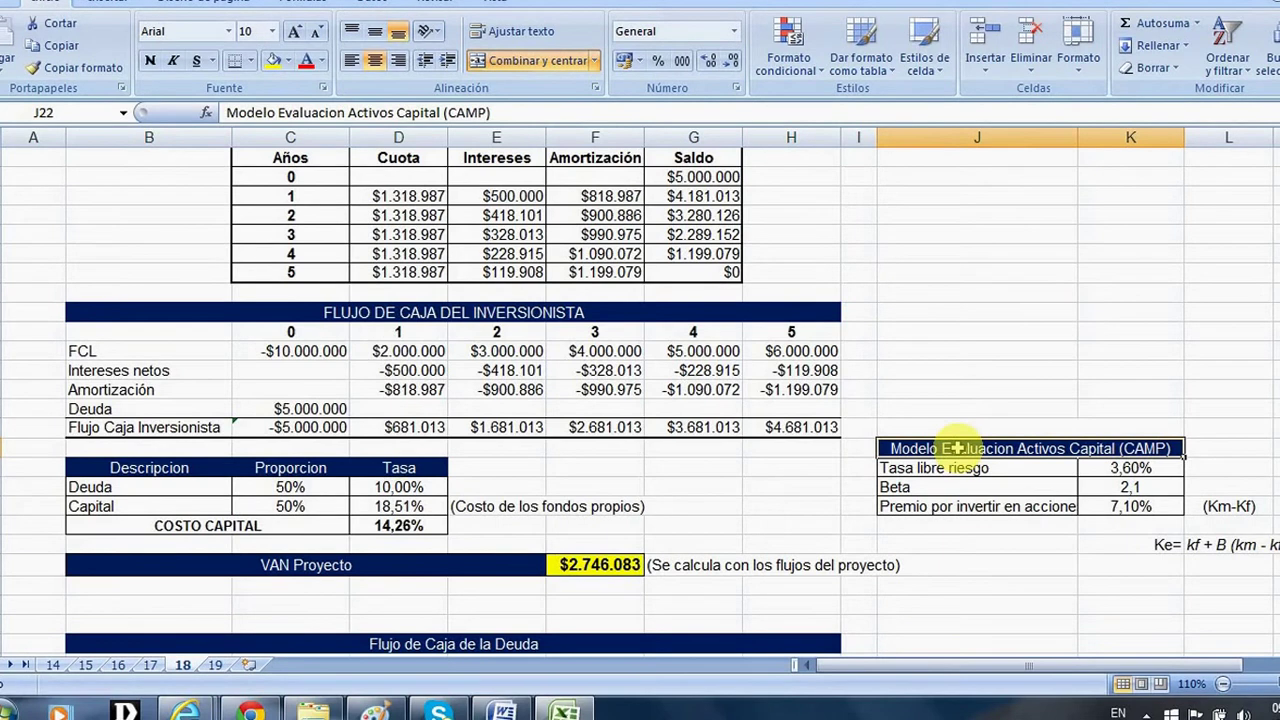
left_click(1125, 468)
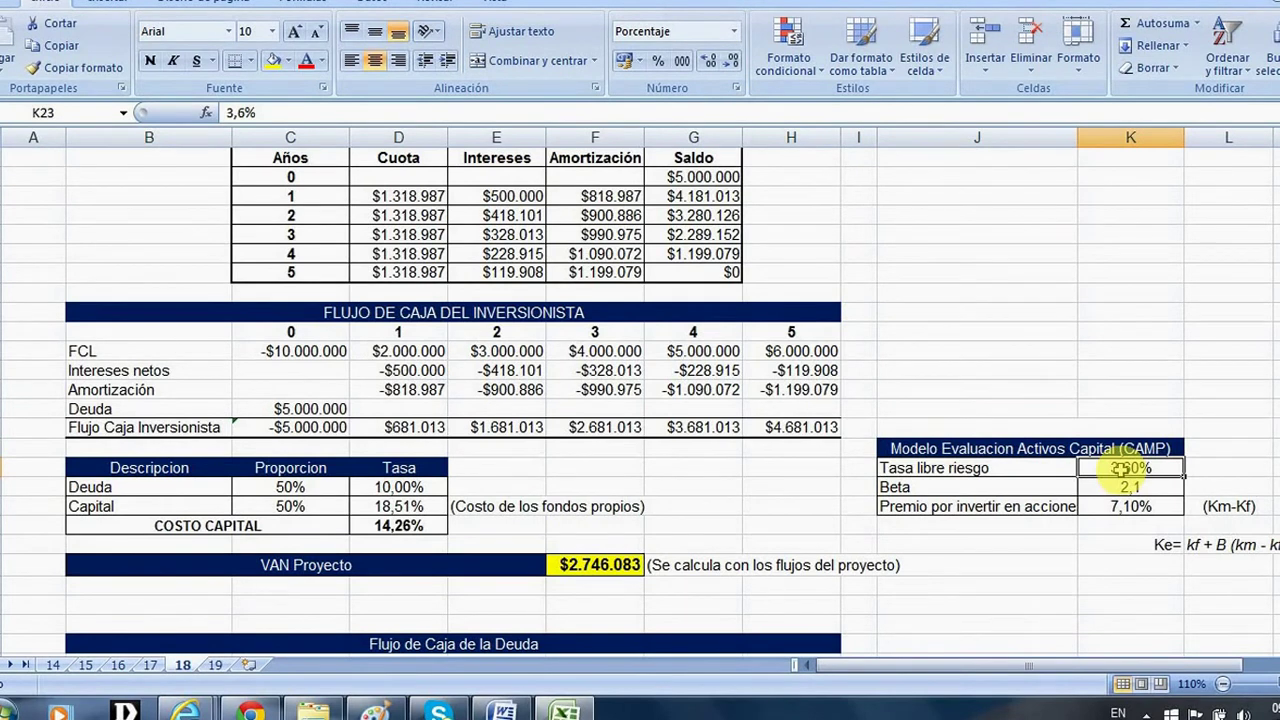
left_click(1030, 487)
left_click(1128, 487)
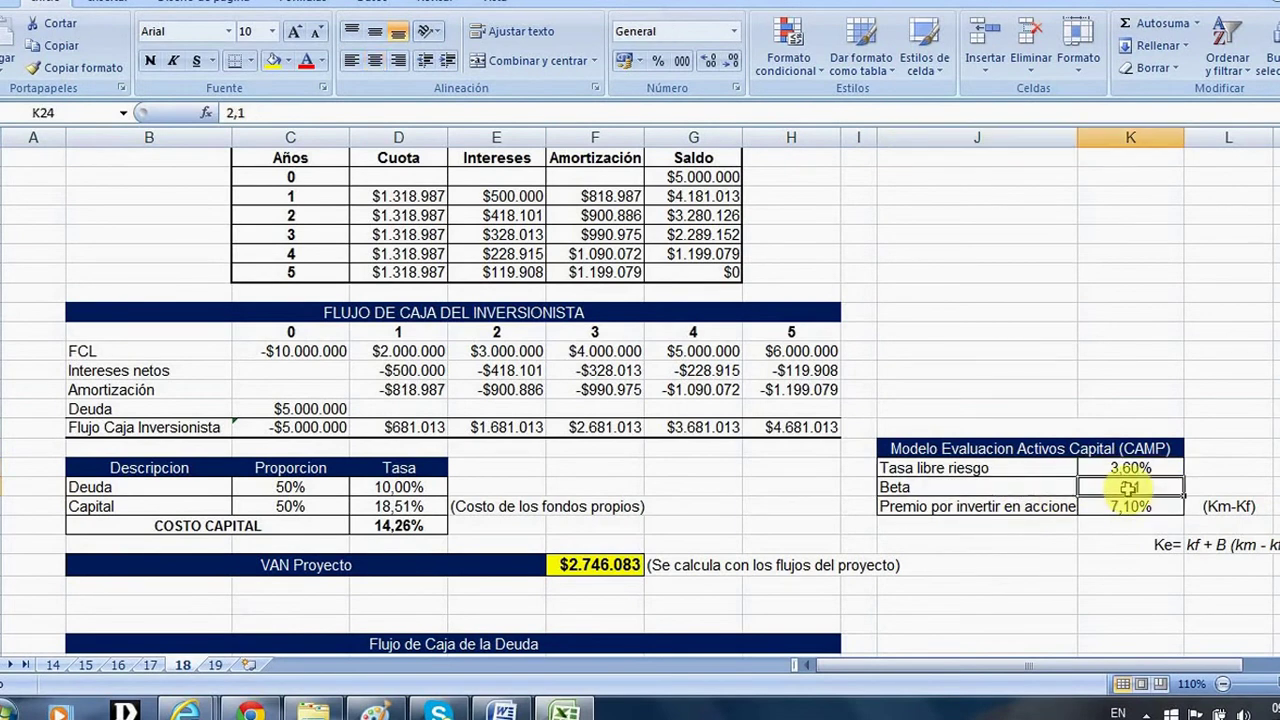
left_click(1014, 507)
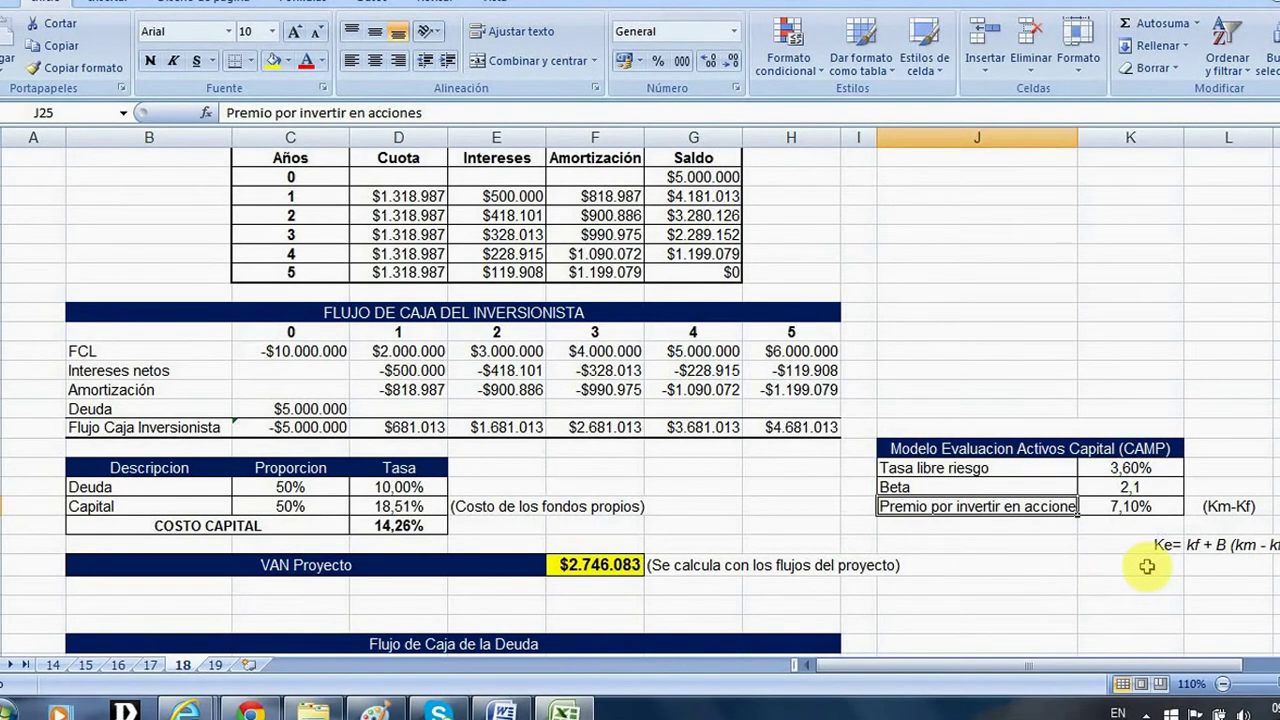
left_click(1228, 507)
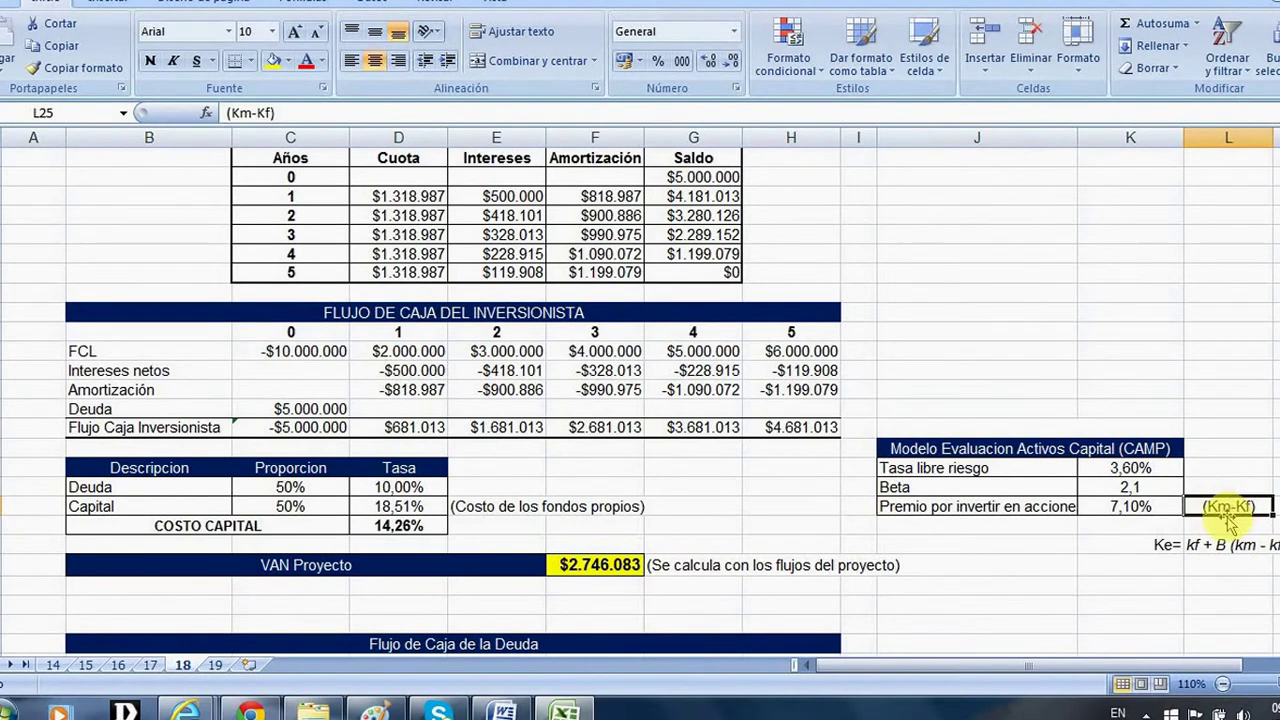
left_click(1163, 546)
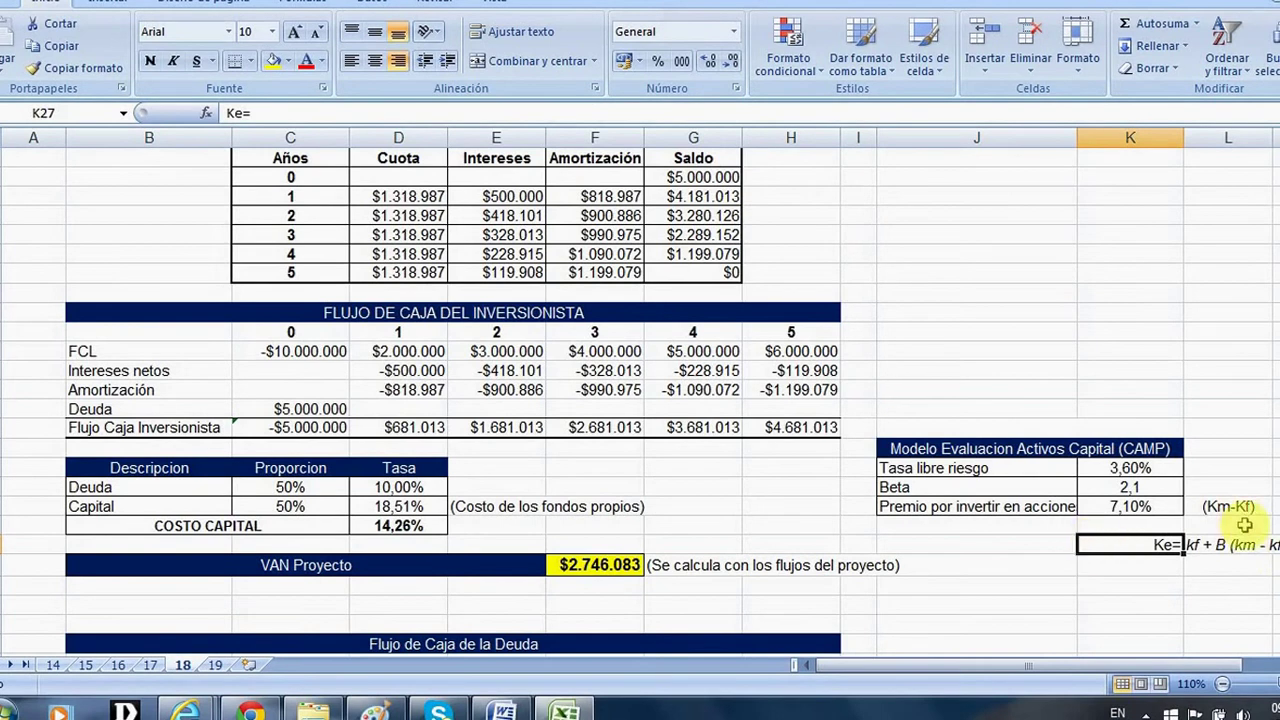
left_click(1228, 507)
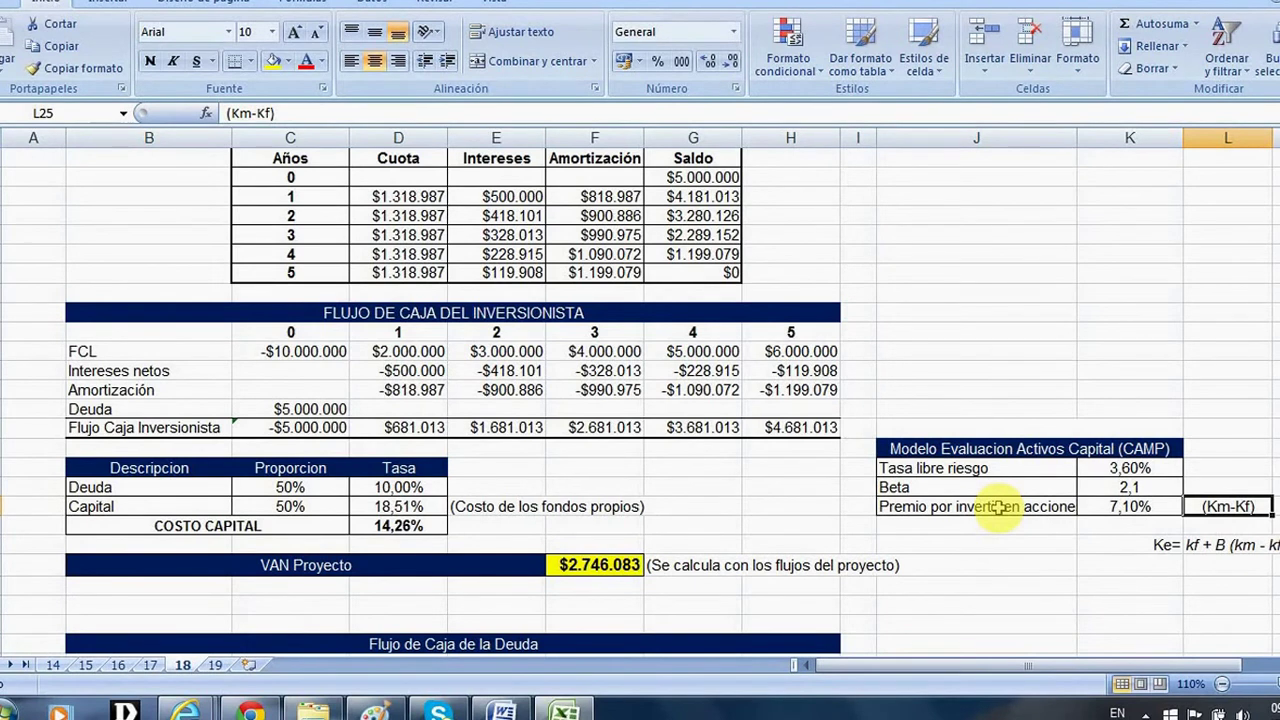
left_click(1110, 545)
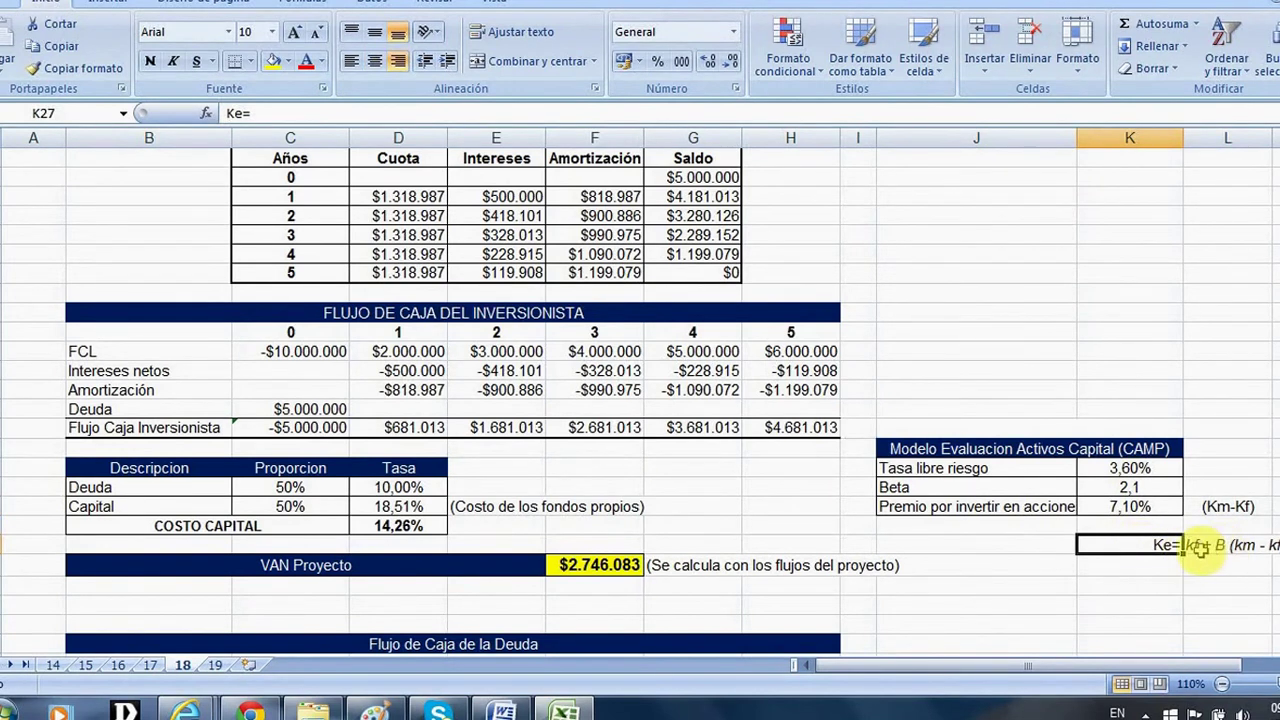
- Inspect the formula behind the Capital rate and its references to the CAMP inputs, leaving it unedited
left_click(413, 507)
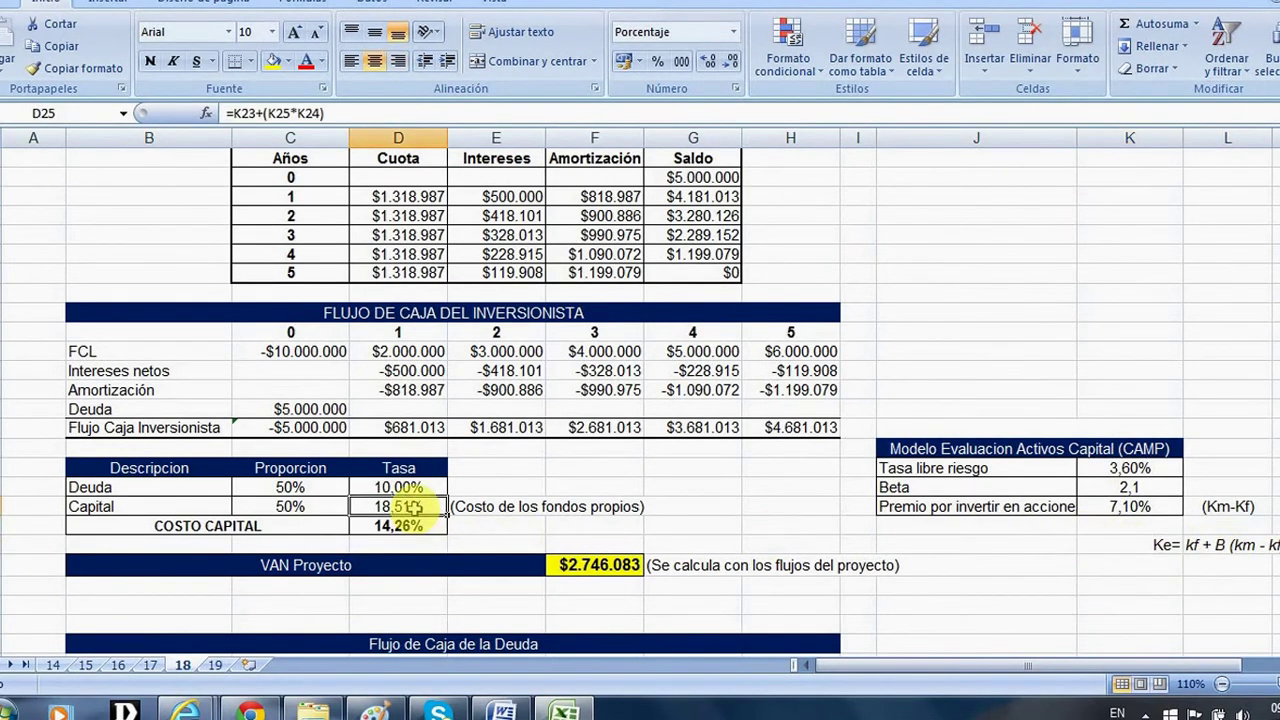
double_click(413, 507)
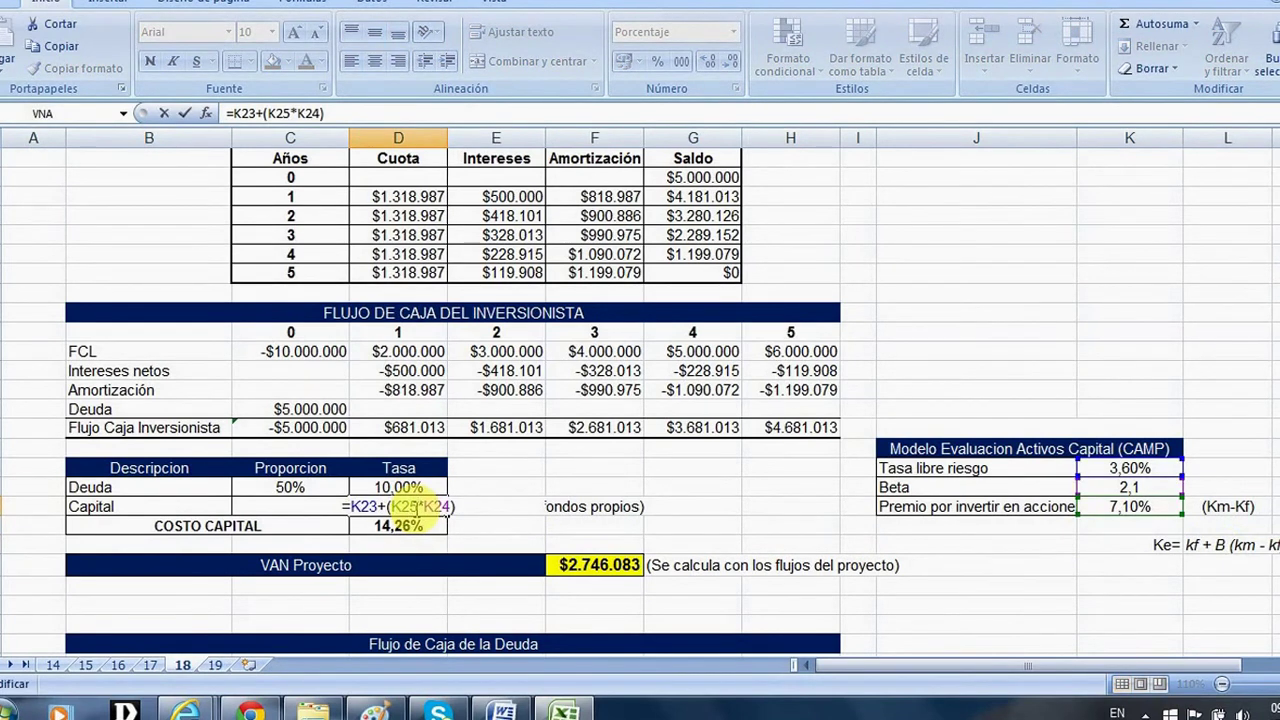
key("Escape")
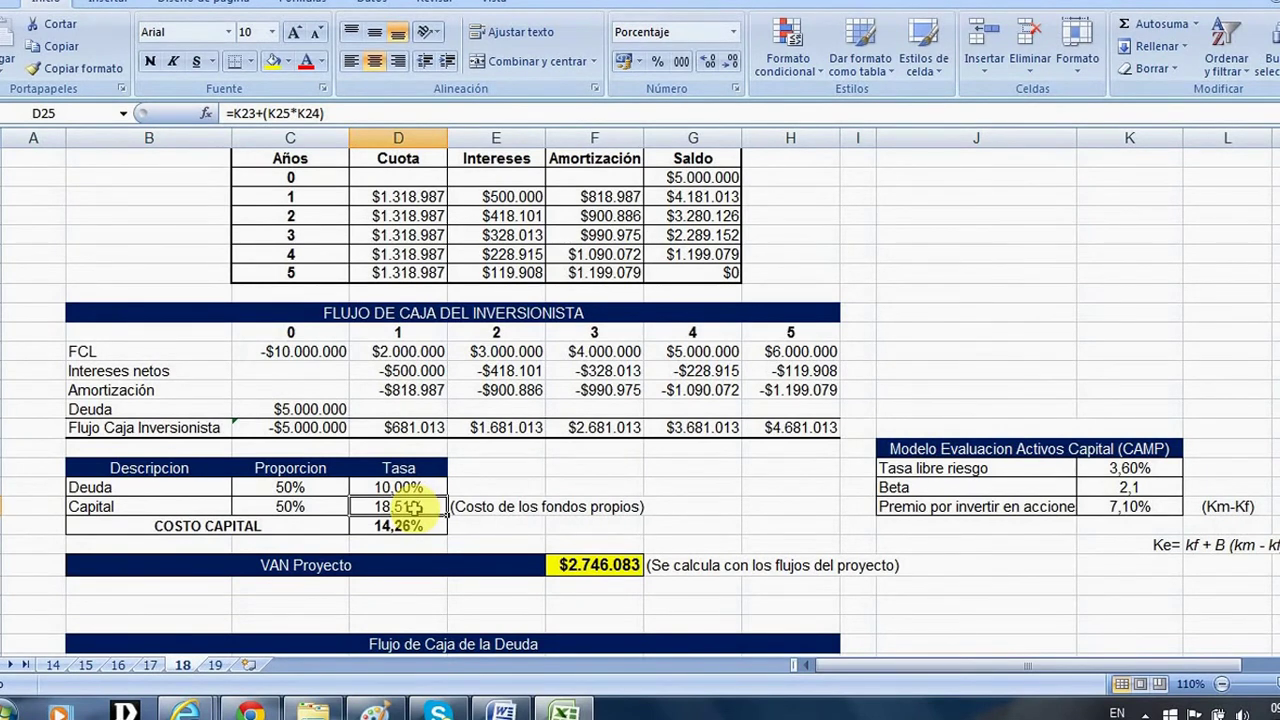
- Compare the Deuda and Capital rates in the cost of capital table
left_click(100, 487)
left_click(388, 487)
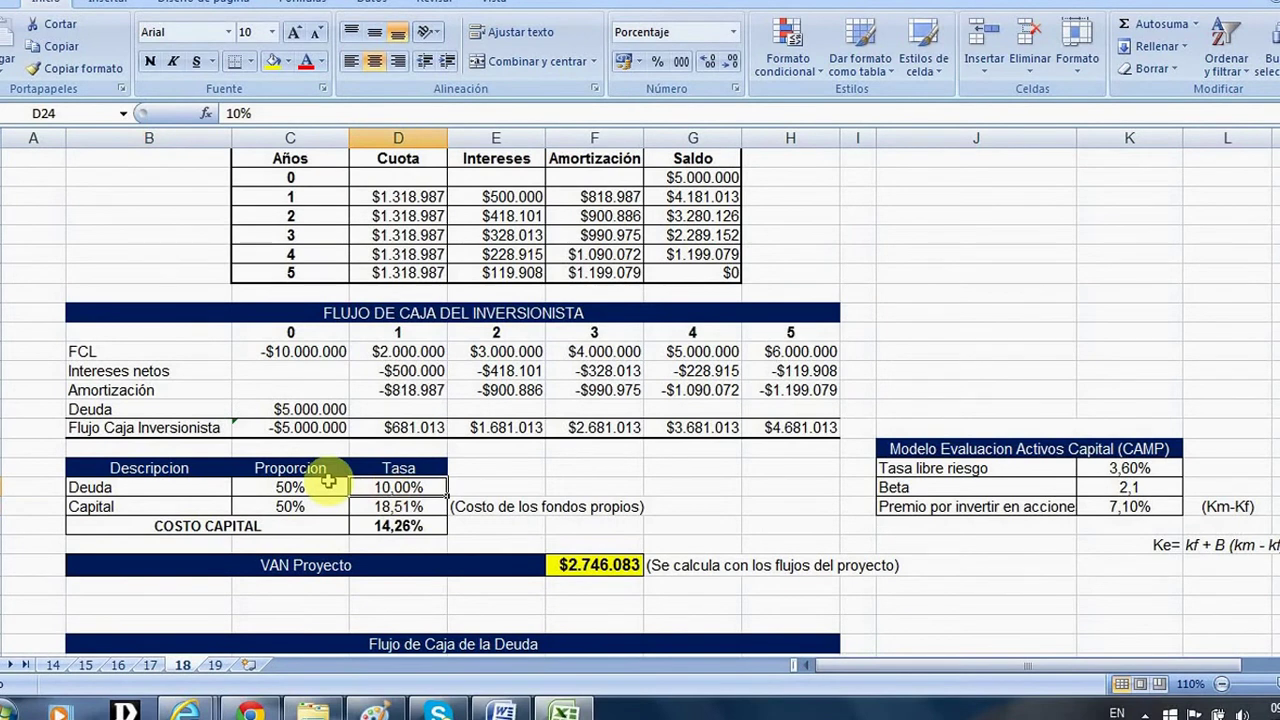
left_click(152, 506)
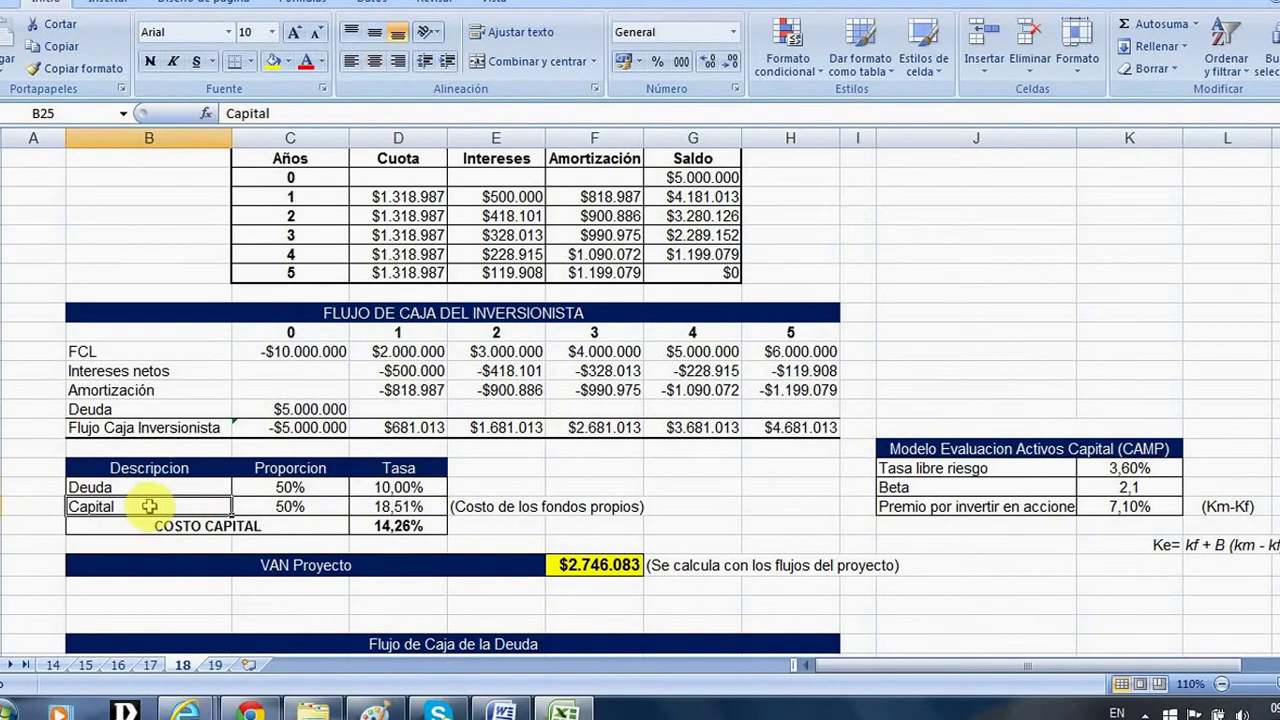
left_click(416, 507)
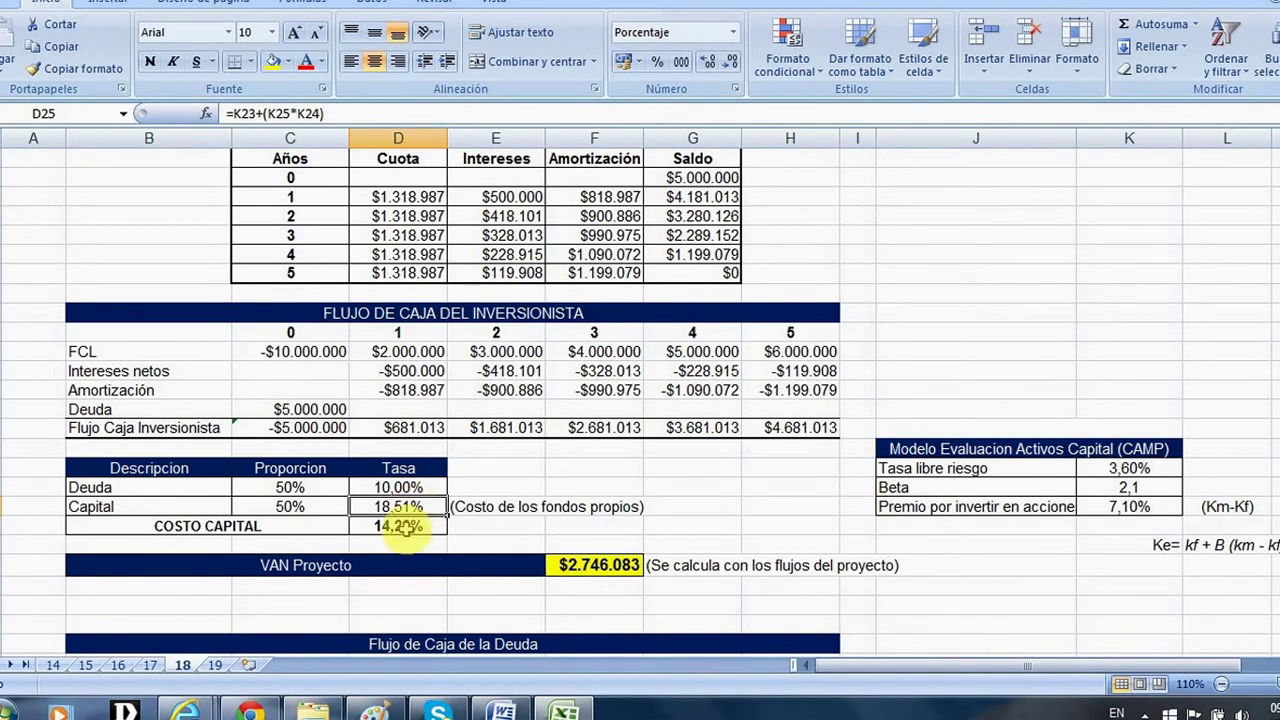
- Inspect the COSTO CAPITAL formula and the Deuda and Capital rates it combines, leaving it unedited
left_click(405, 530)
double_click(405, 530)
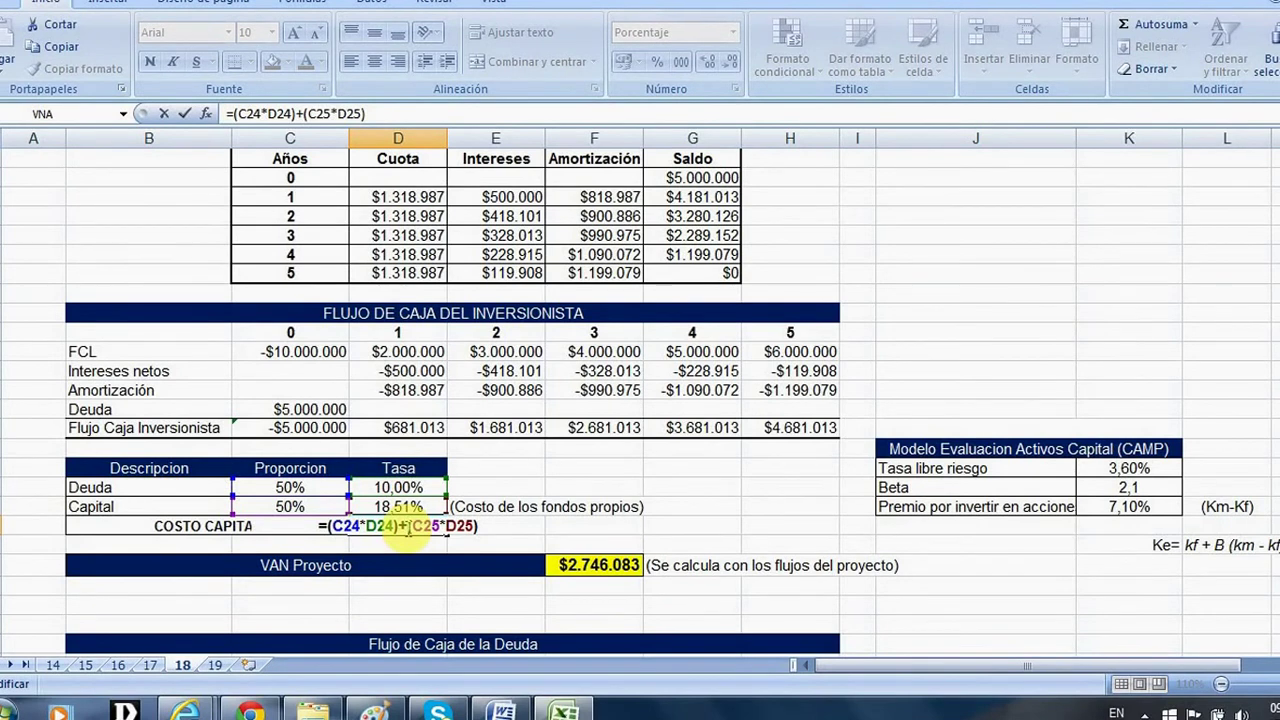
key("ctrl+Return")
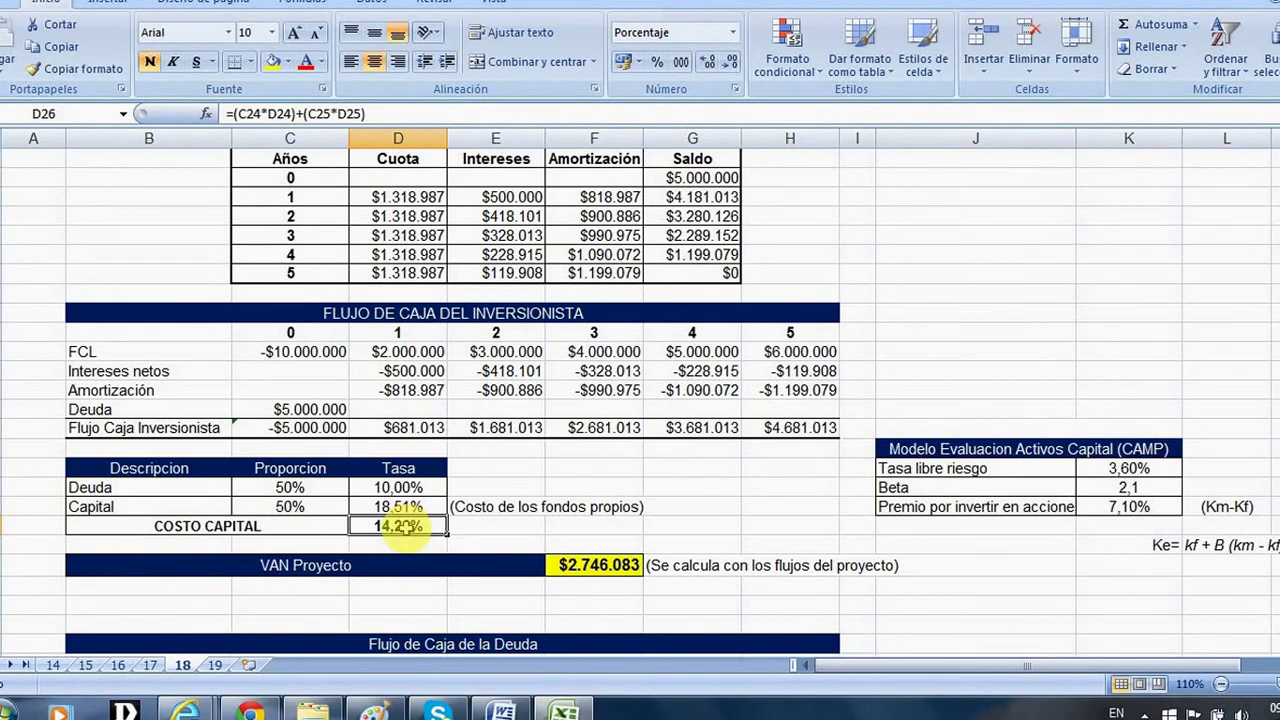
left_click(405, 489)
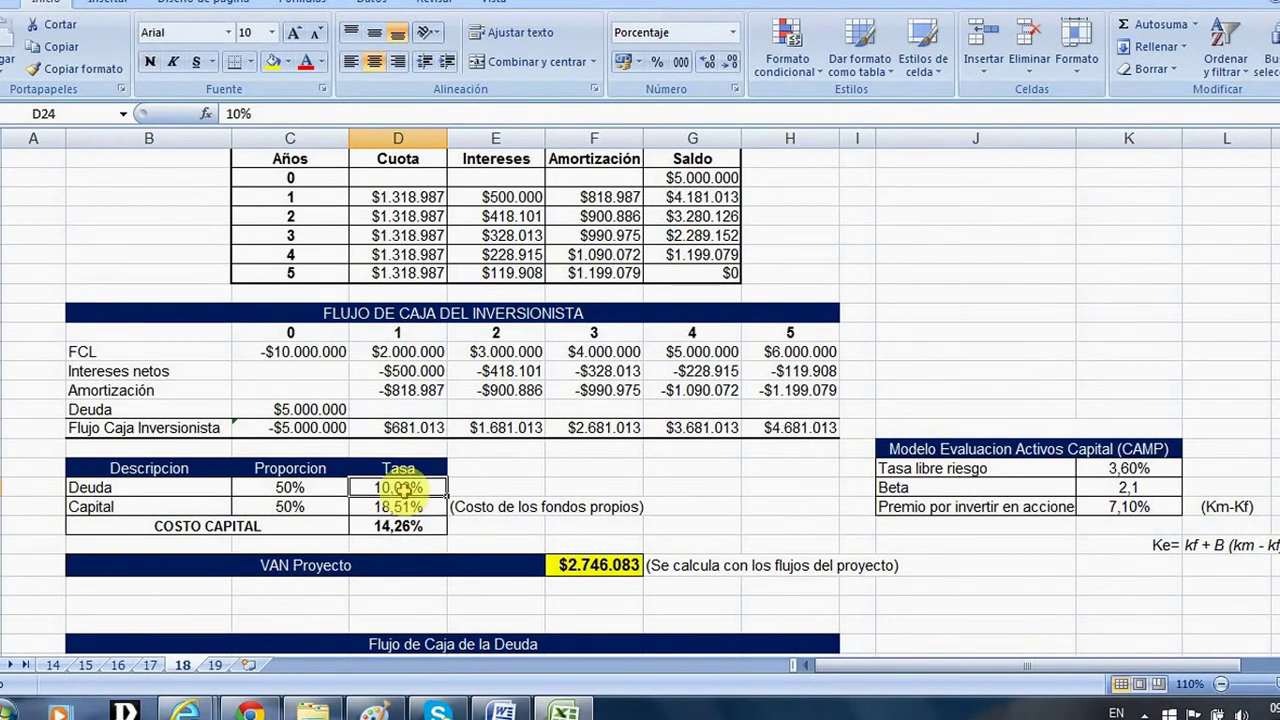
left_click(405, 508)
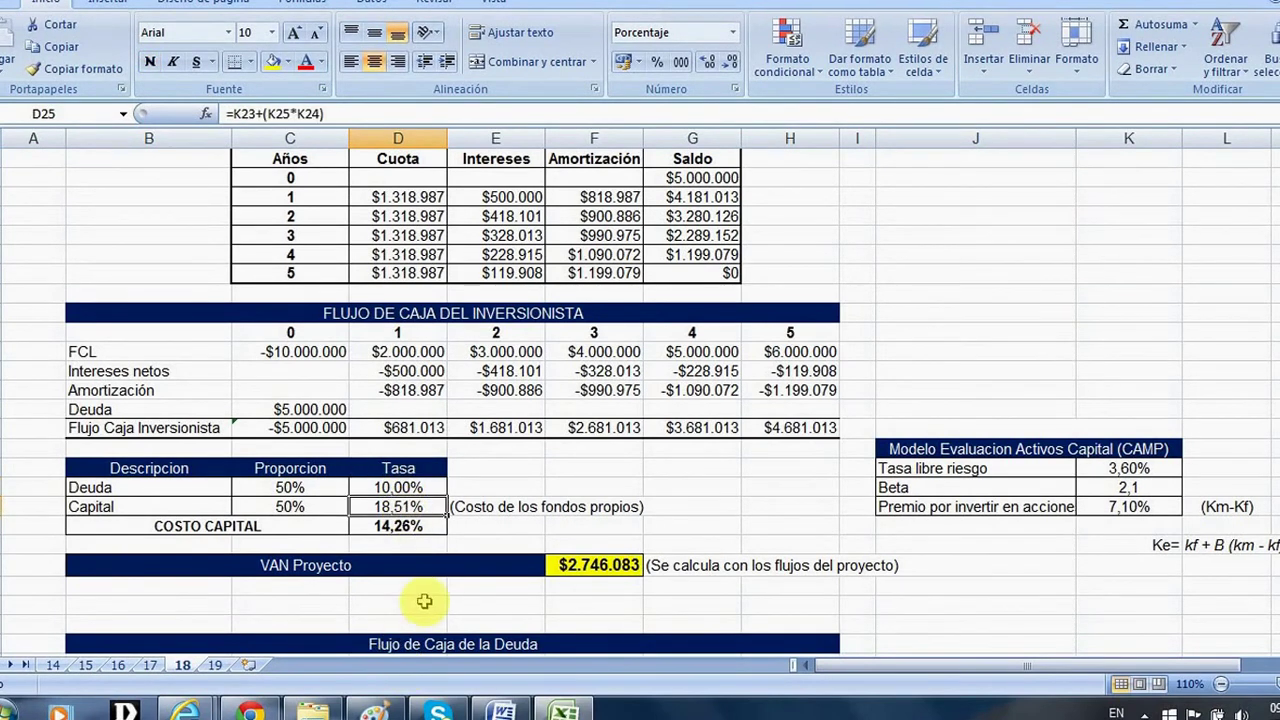
left_click(410, 530)
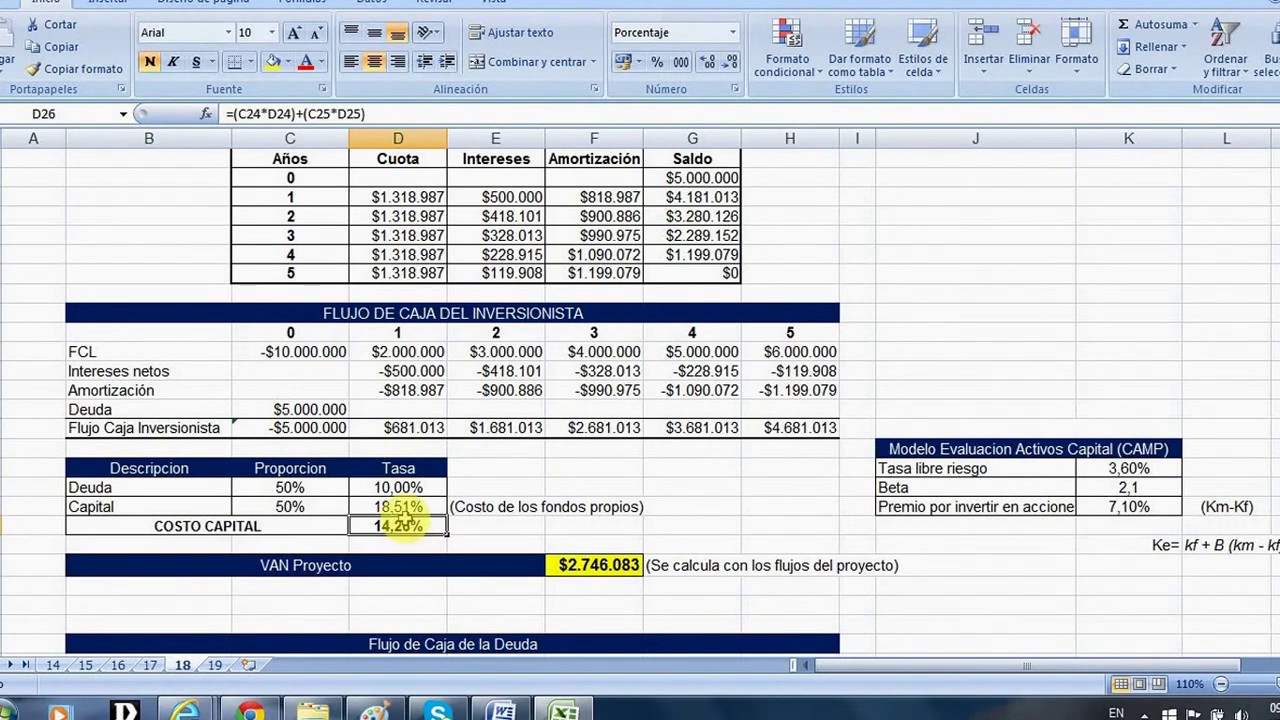
- Relate the Capital rate to the CAMP model table and its Beta entry
left_click(400, 507)
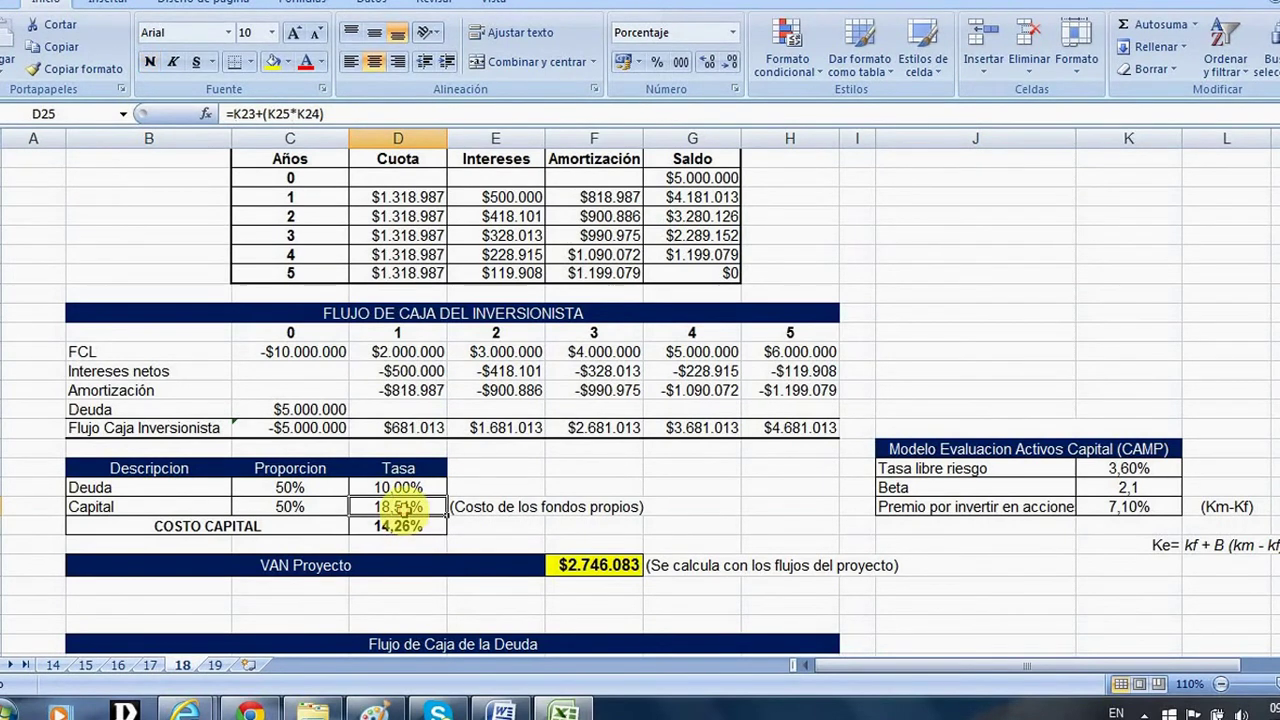
left_click(910, 449)
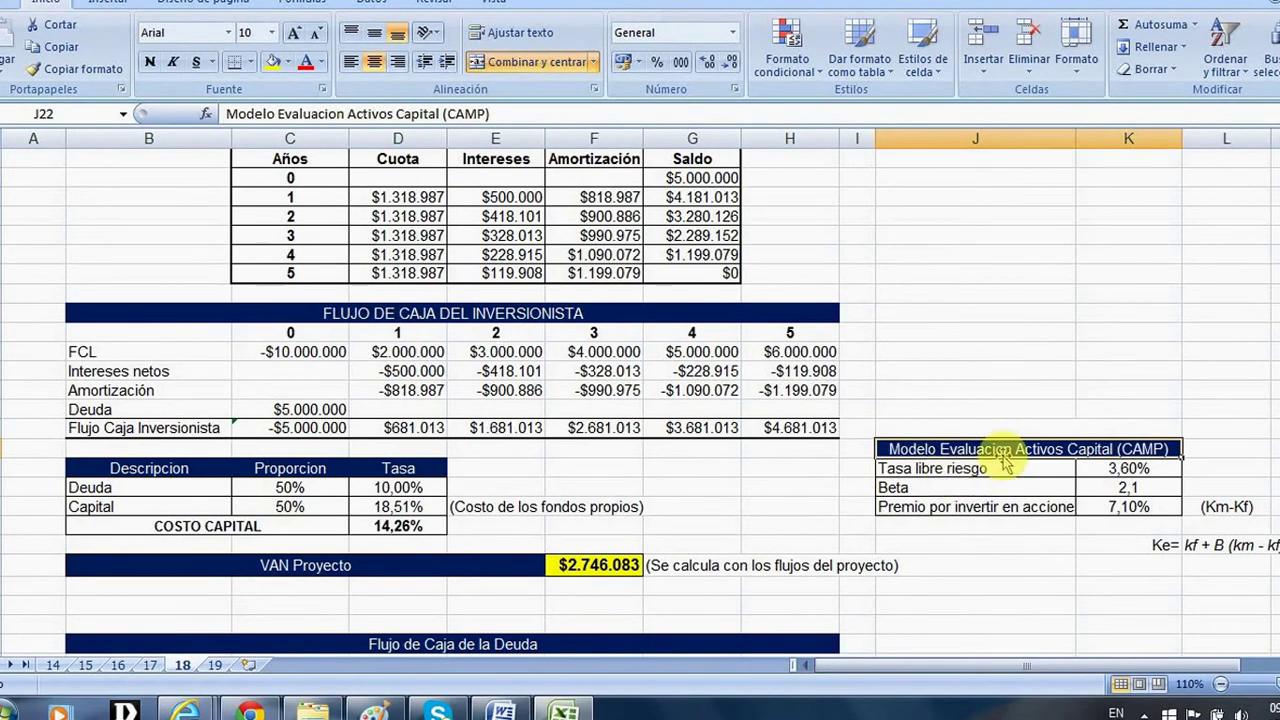
left_click(969, 489)
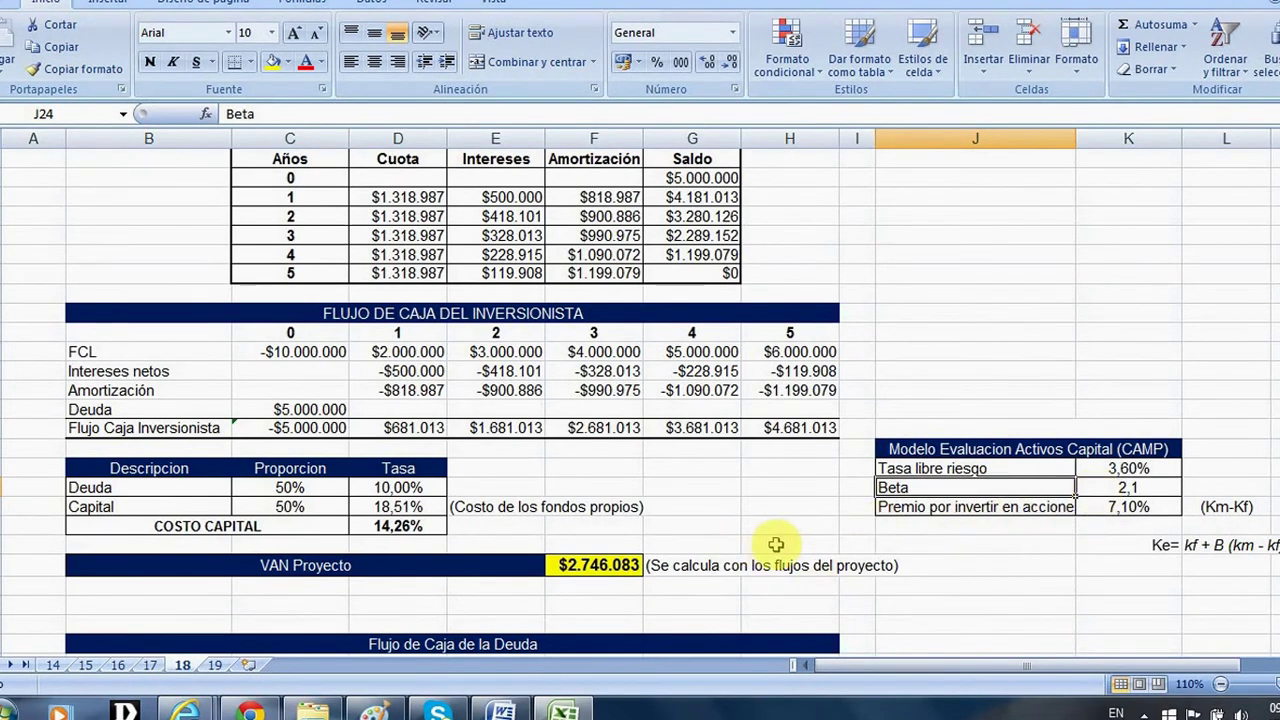
- Recheck how the COSTO CAPITAL formula weights each rate by its proportion, without changing it
left_click(401, 528)
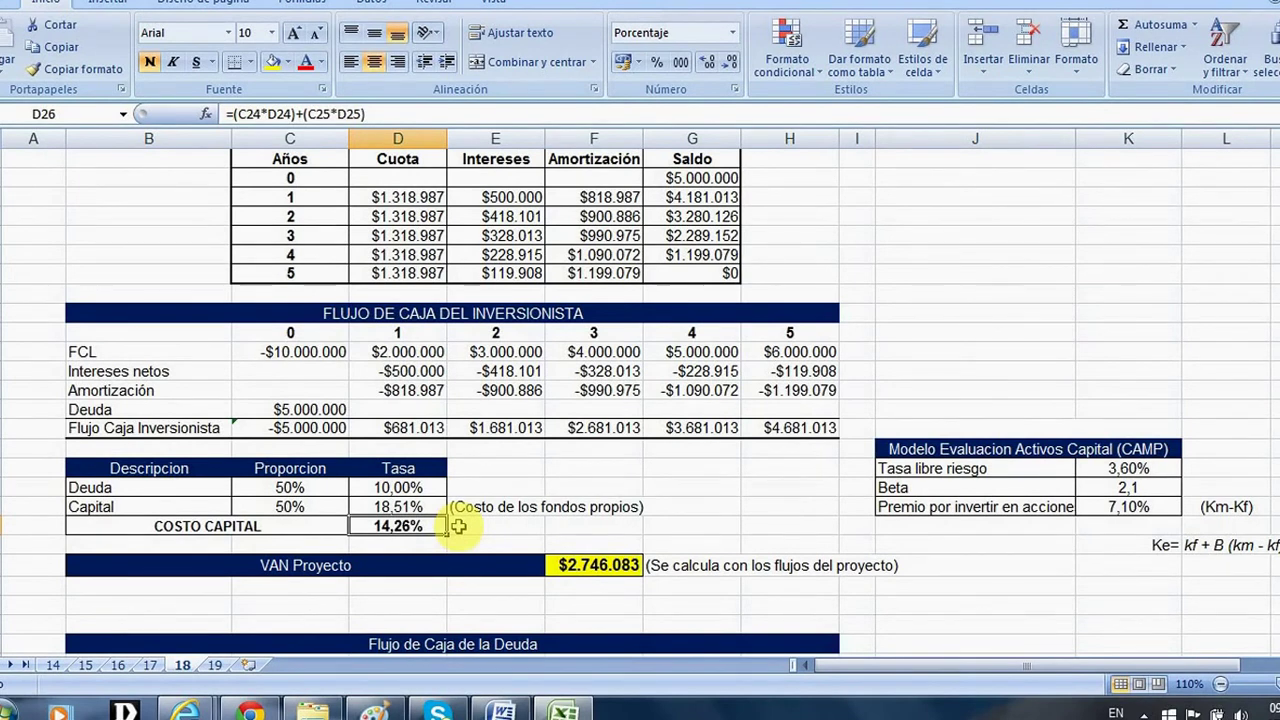
double_click(383, 528)
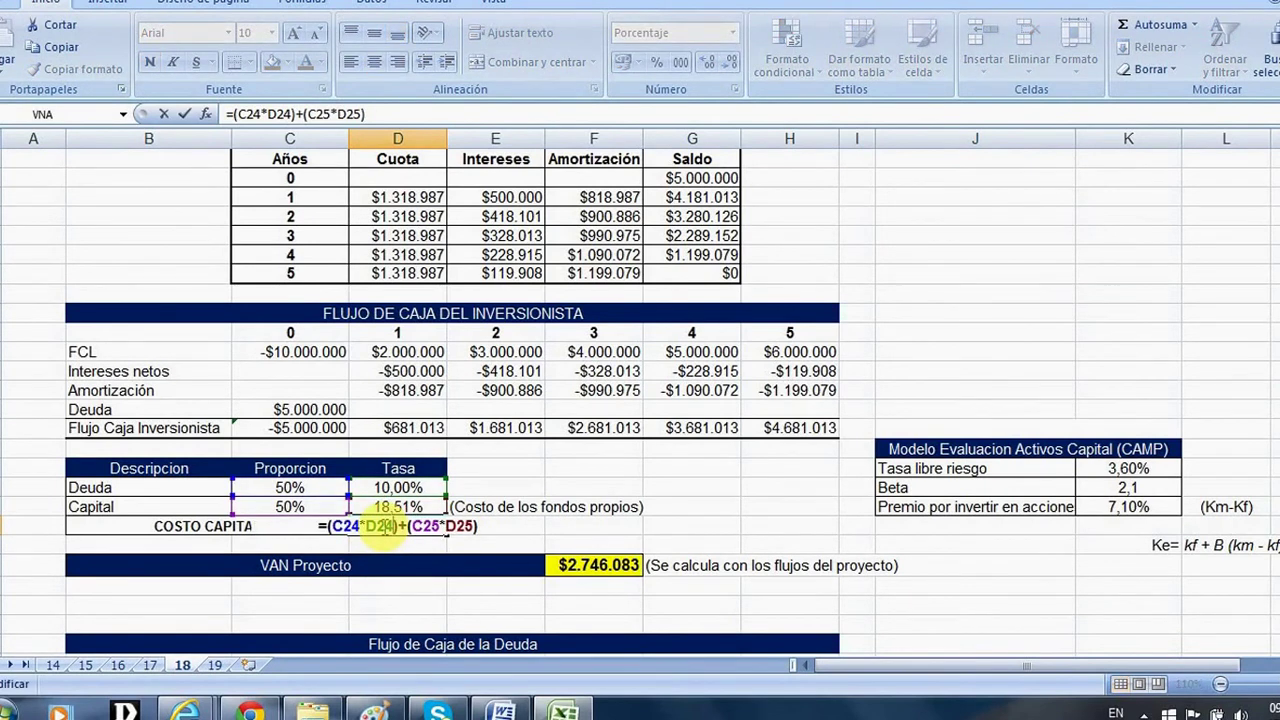
key("Escape")
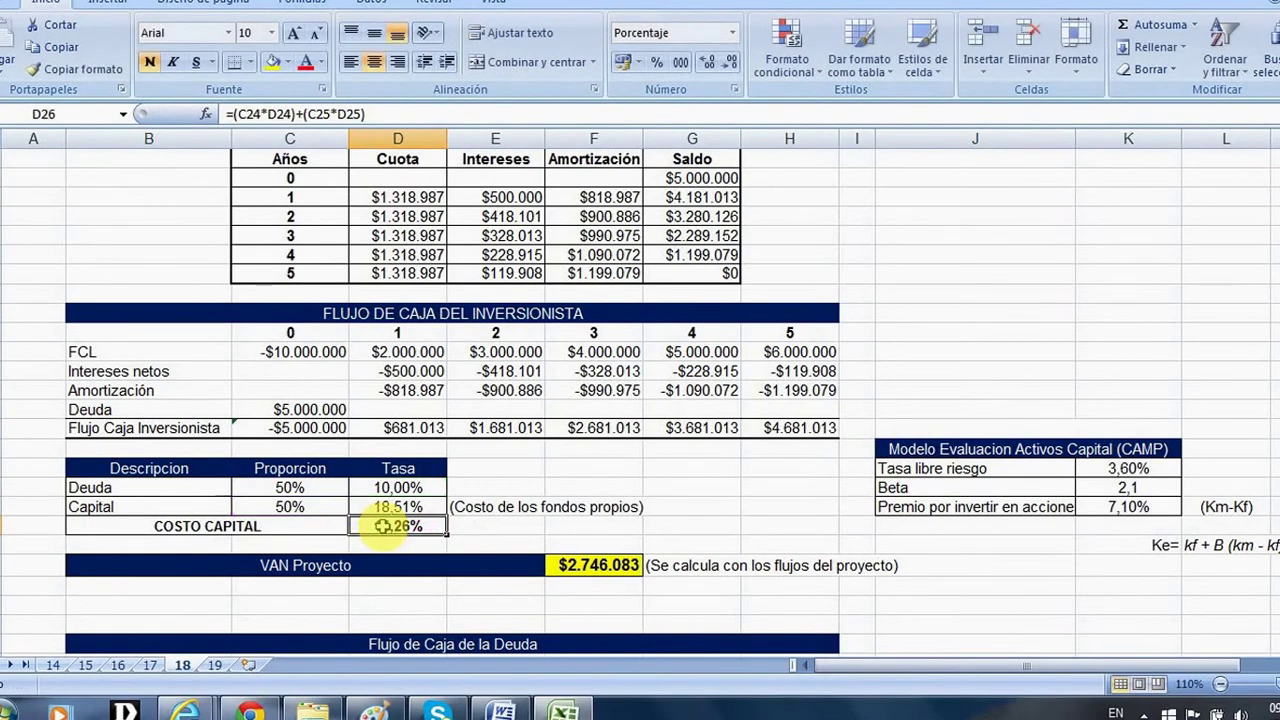
- Examine the VAN Proyecto formula and trace its references to the project cash flows and the cost of capital, keeping the formula as it is
left_click(592, 565)
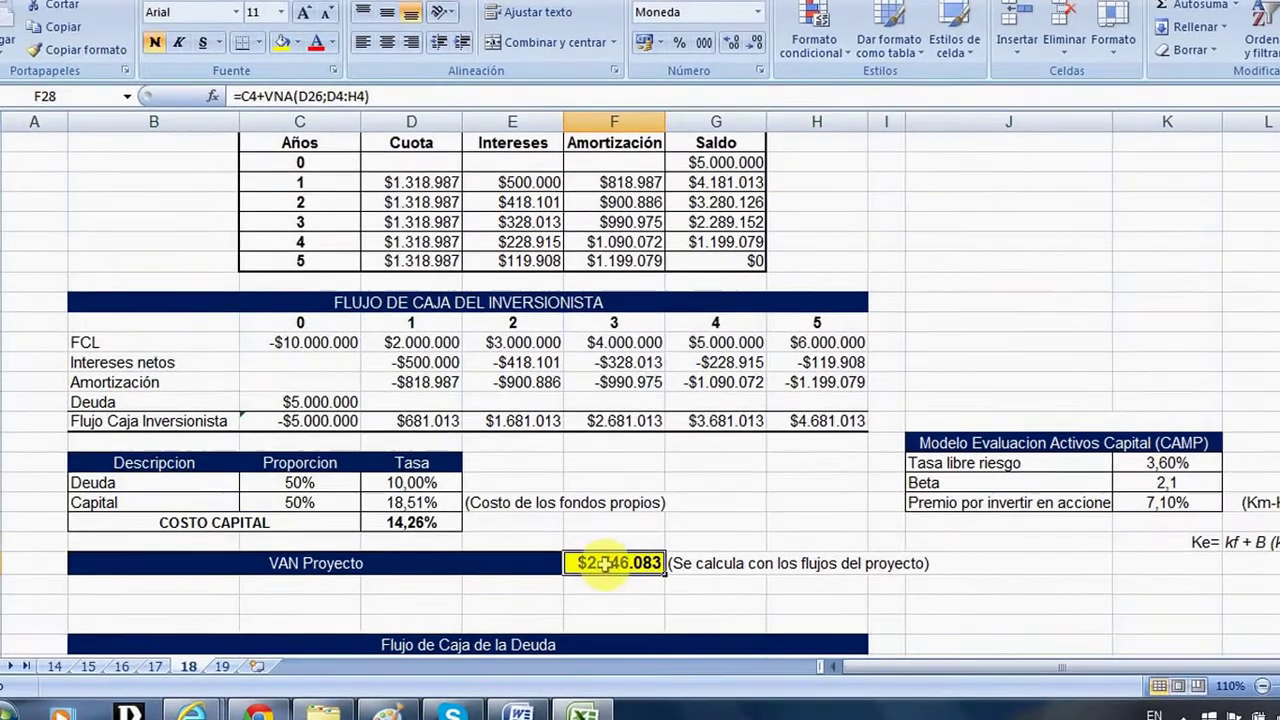
double_click(603, 566)
scroll(890, 460, "up", 2)
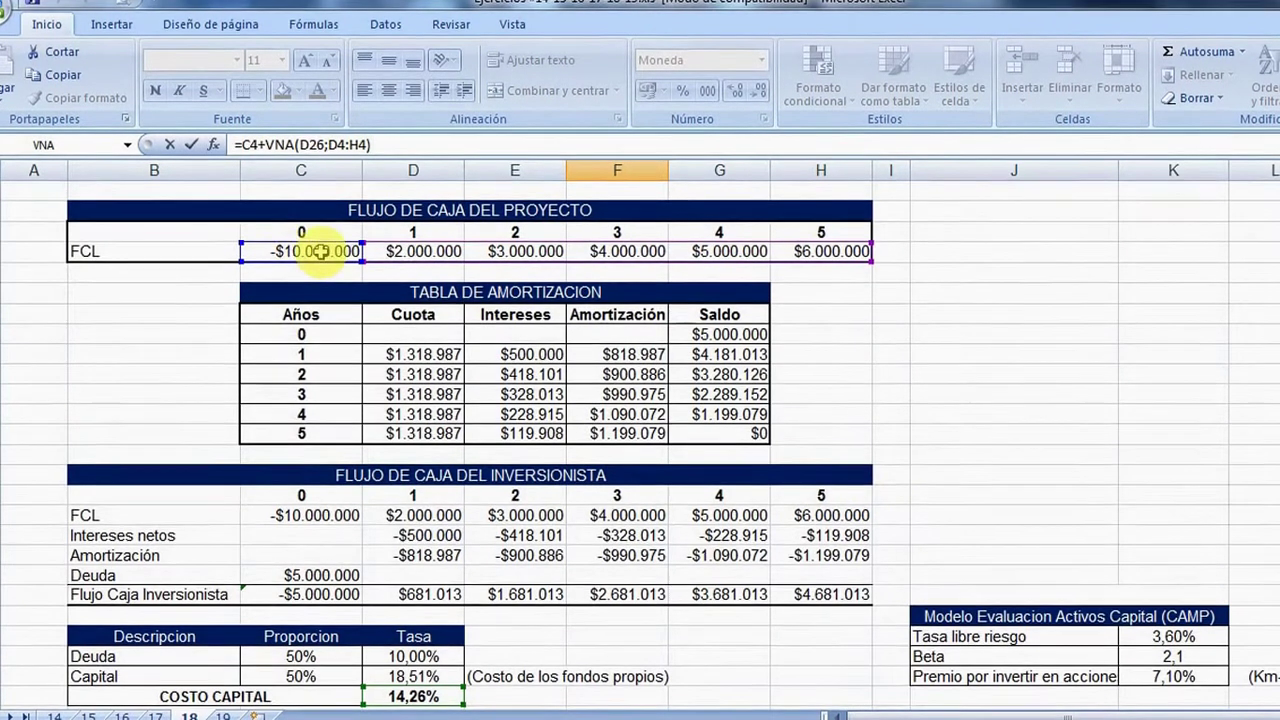
left_click(400, 250)
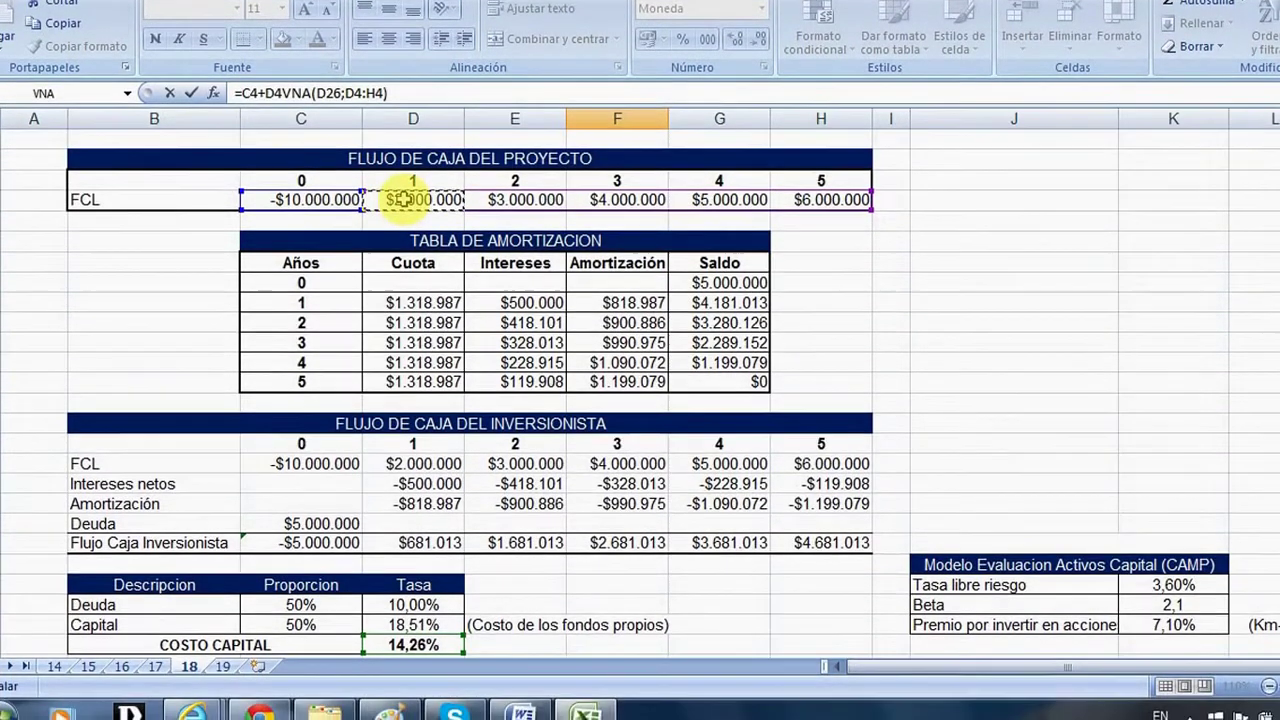
key("Escape")
scroll(580, 630, "down", 1)
double_click(598, 616)
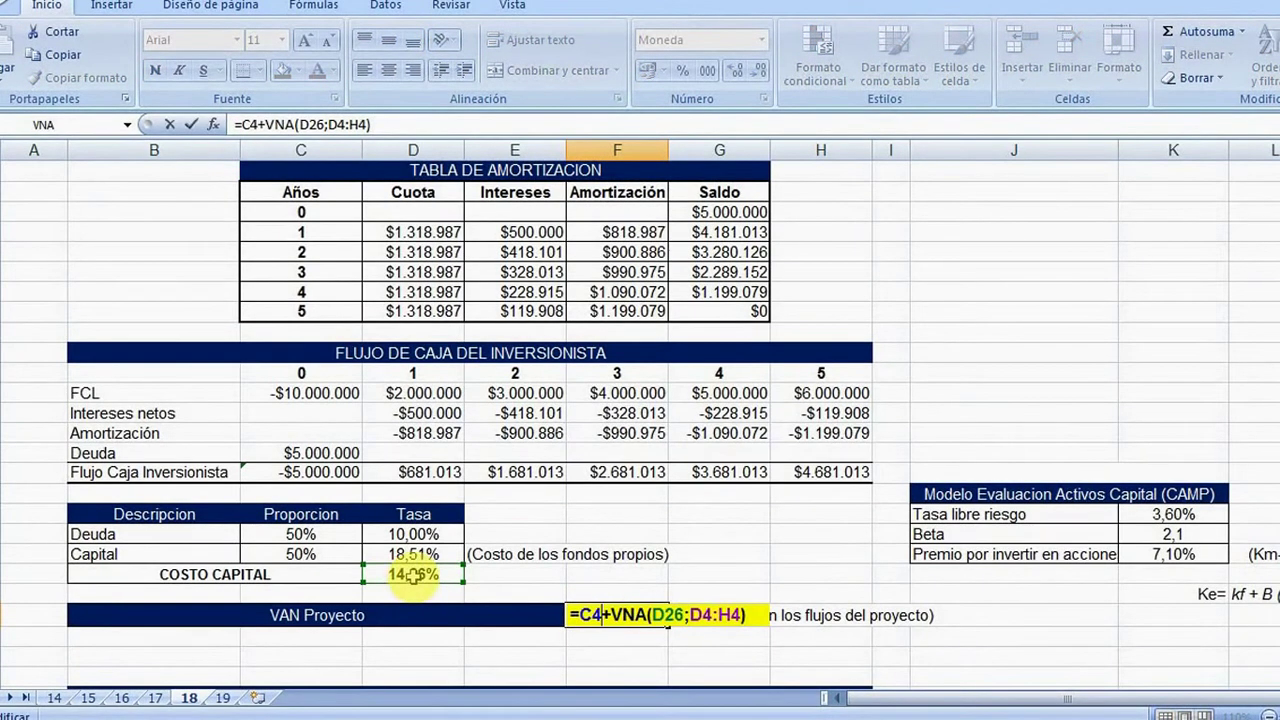
key("ctrl+Return")
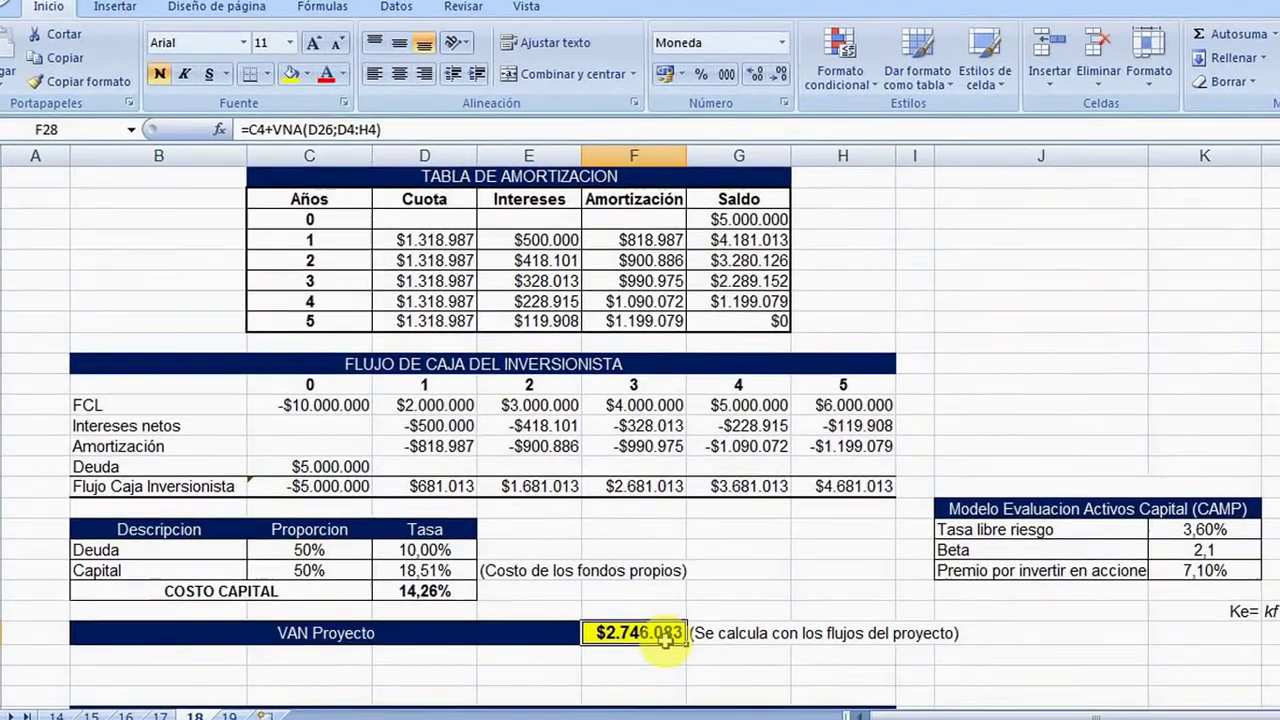
- Review the VAN Básico, VAN Deuda and VAN Ajustado entries in the summary below the debt cash flow
scroll(642, 638, "down", 2)
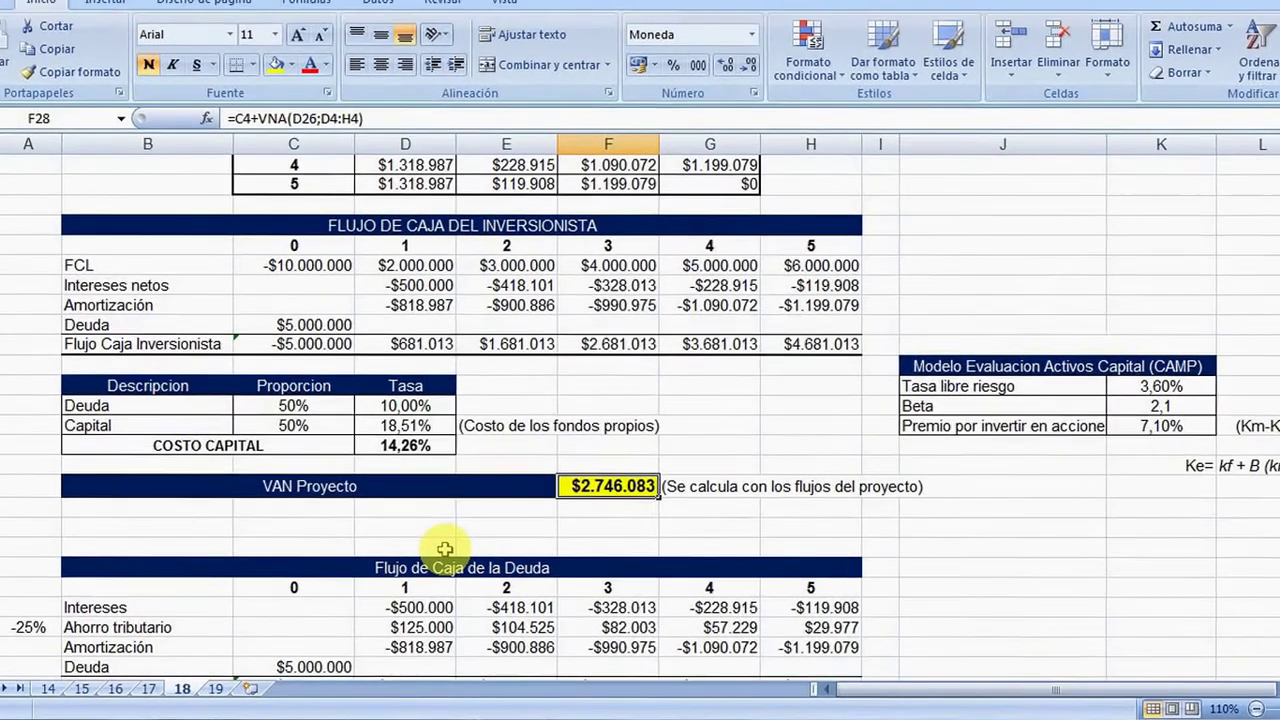
scroll(415, 522, "down", 2)
scroll(424, 512, "down", 1)
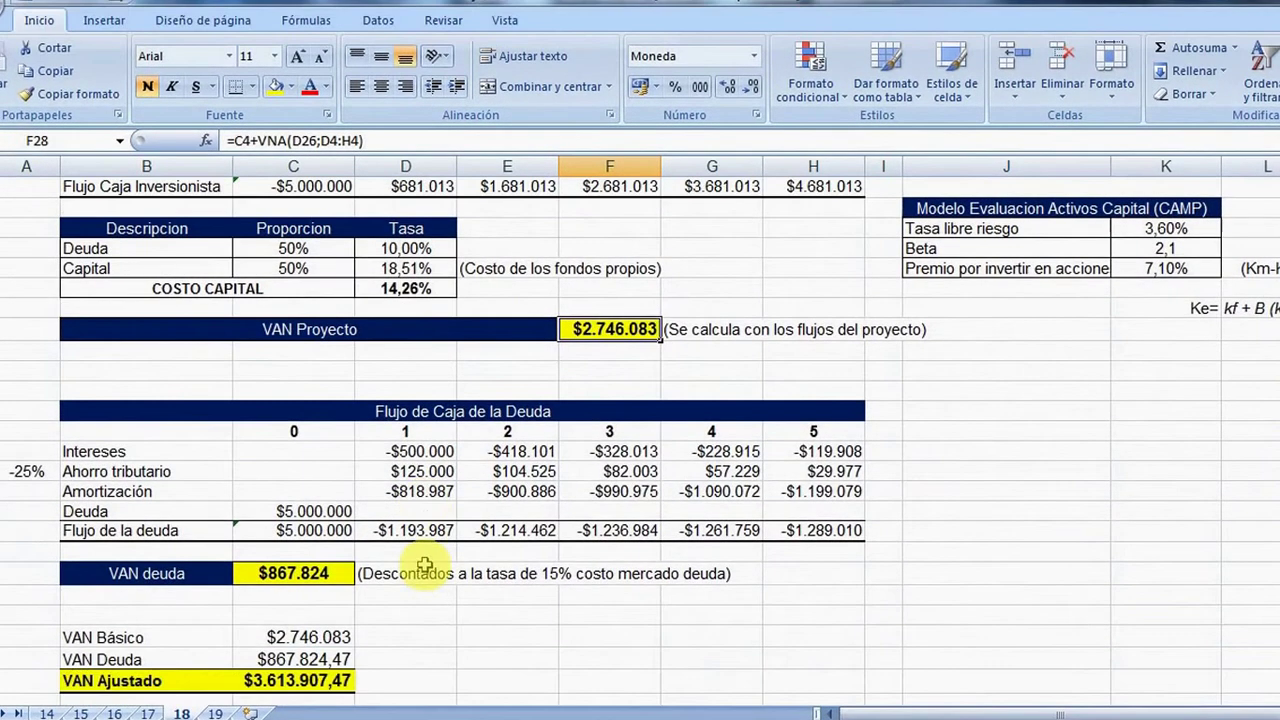
left_click(143, 642)
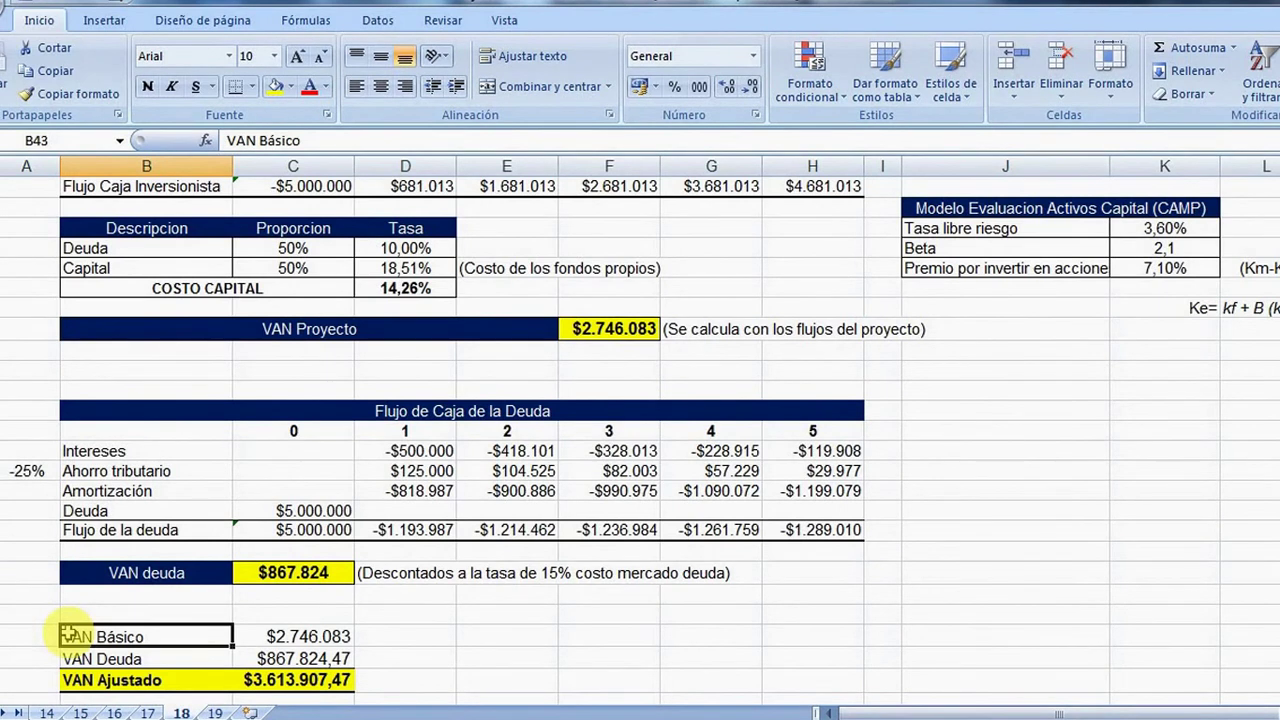
left_click(130, 658)
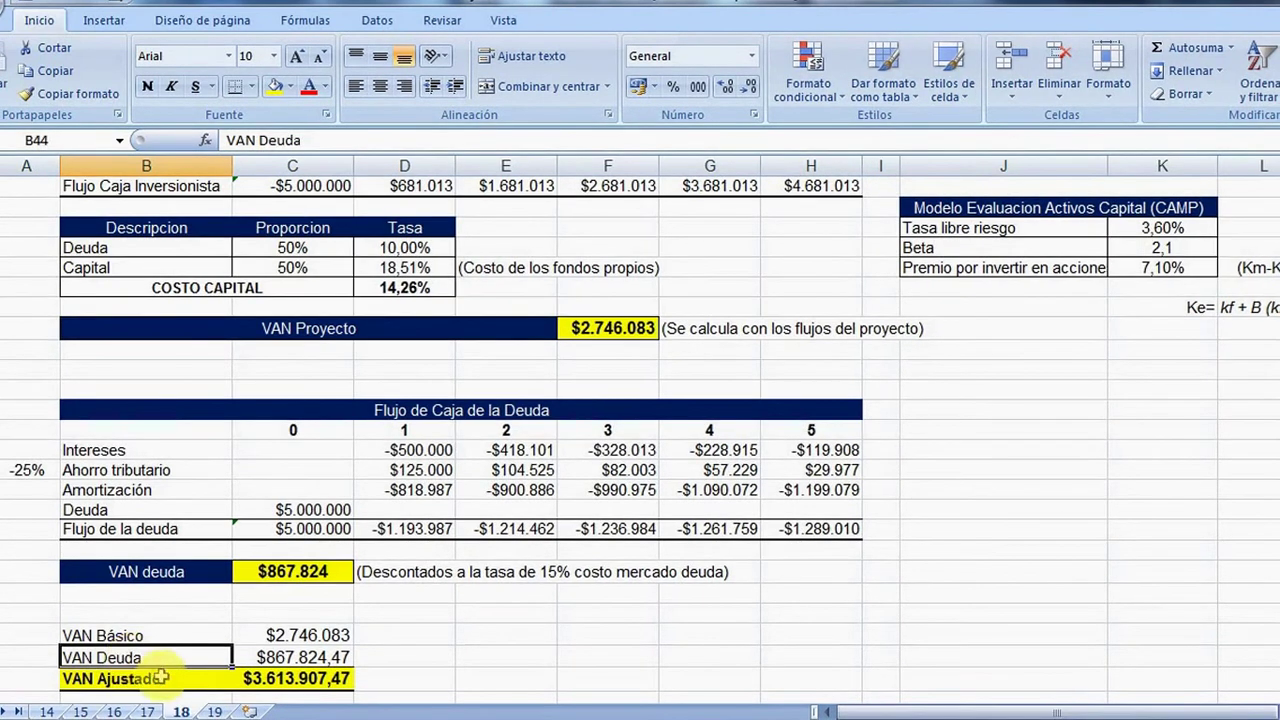
left_click(140, 681)
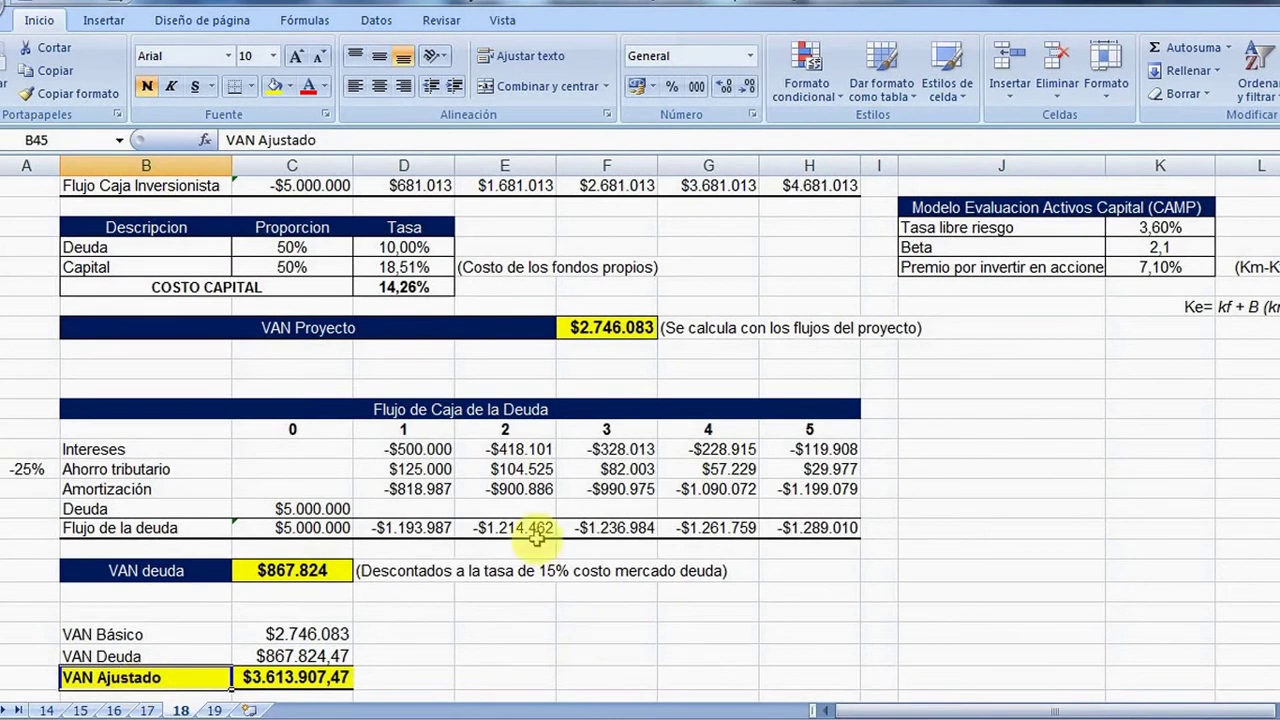
- Review the Flujo de Caja de la Deuda table's Intereses, Amortización, Deuda and Ahorro tributario rows
left_click(492, 408)
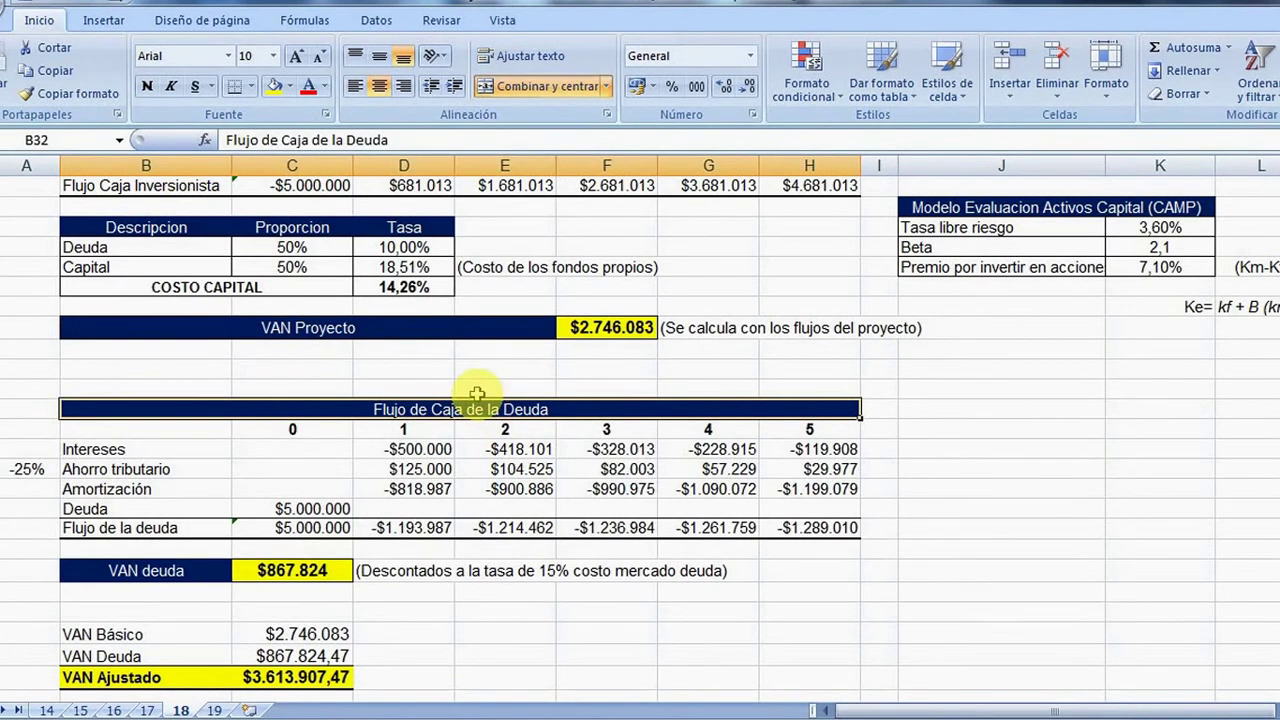
left_click(122, 450)
left_click(125, 488)
left_click(131, 510)
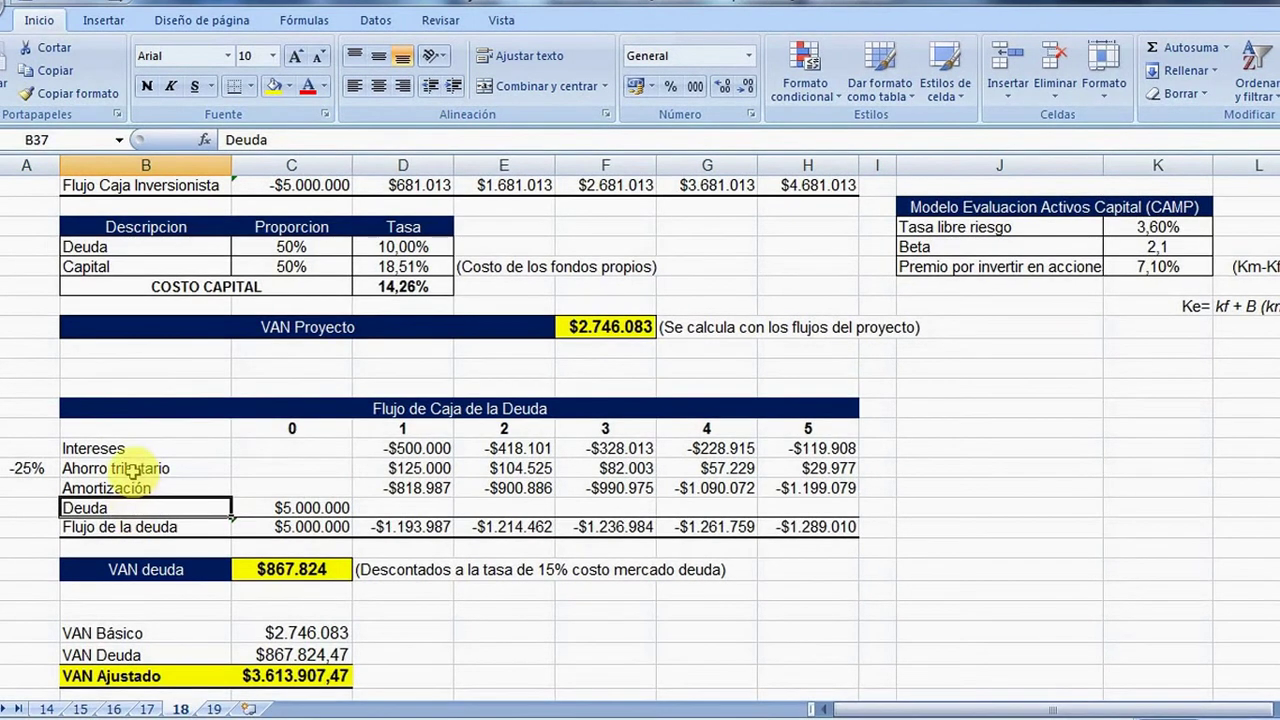
left_click(131, 468)
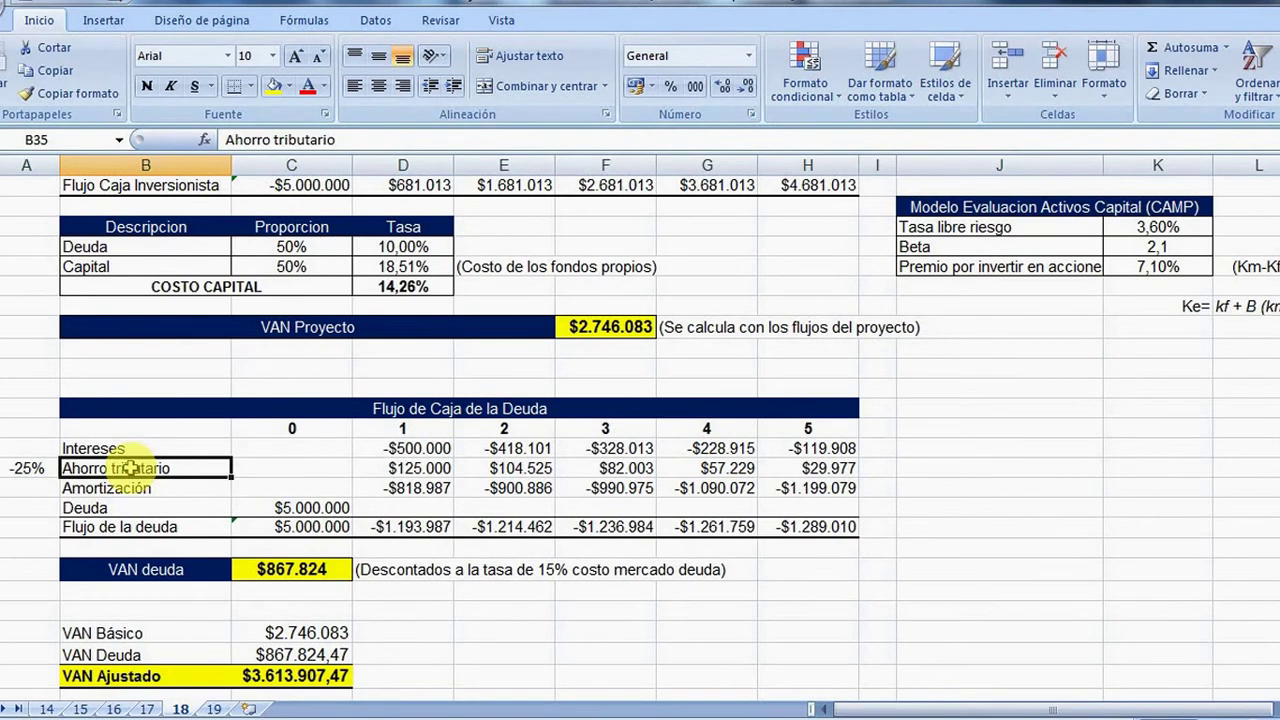
- Inspect the Ahorro tributario formulas for years 1 and 2, including the interest and the tax rate in A35, without editing them
left_click(398, 449)
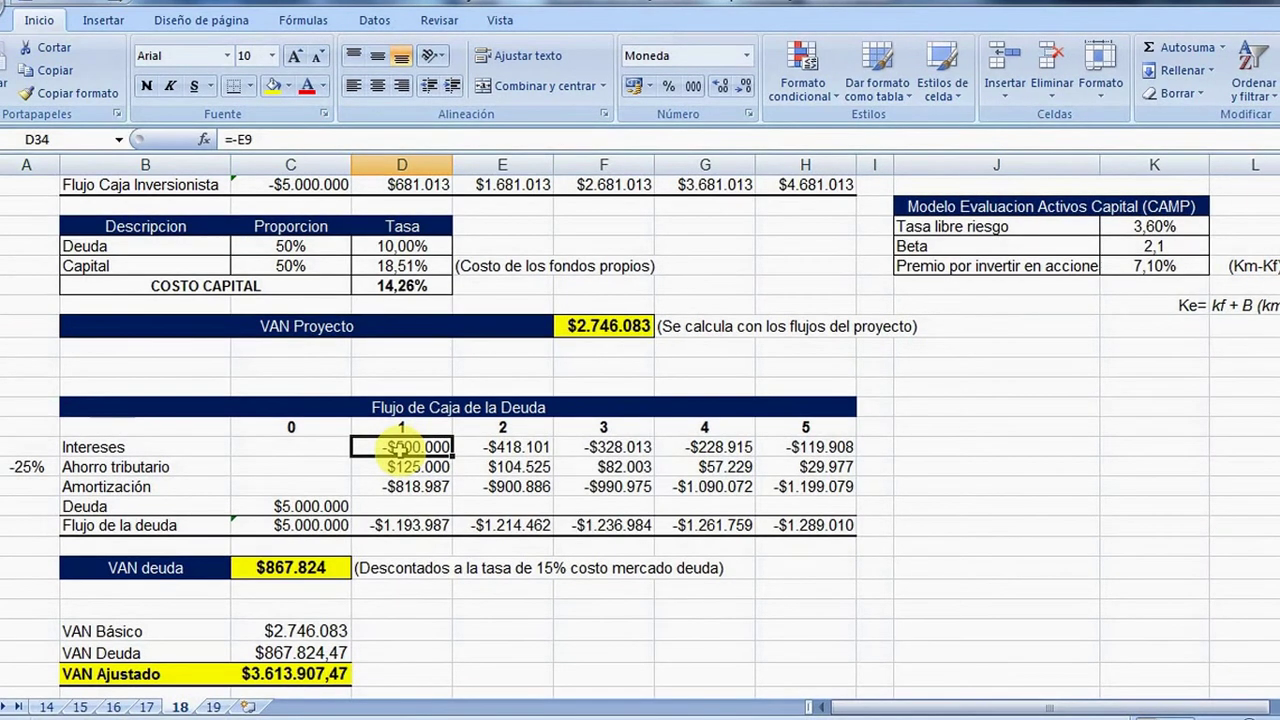
left_click(24, 468)
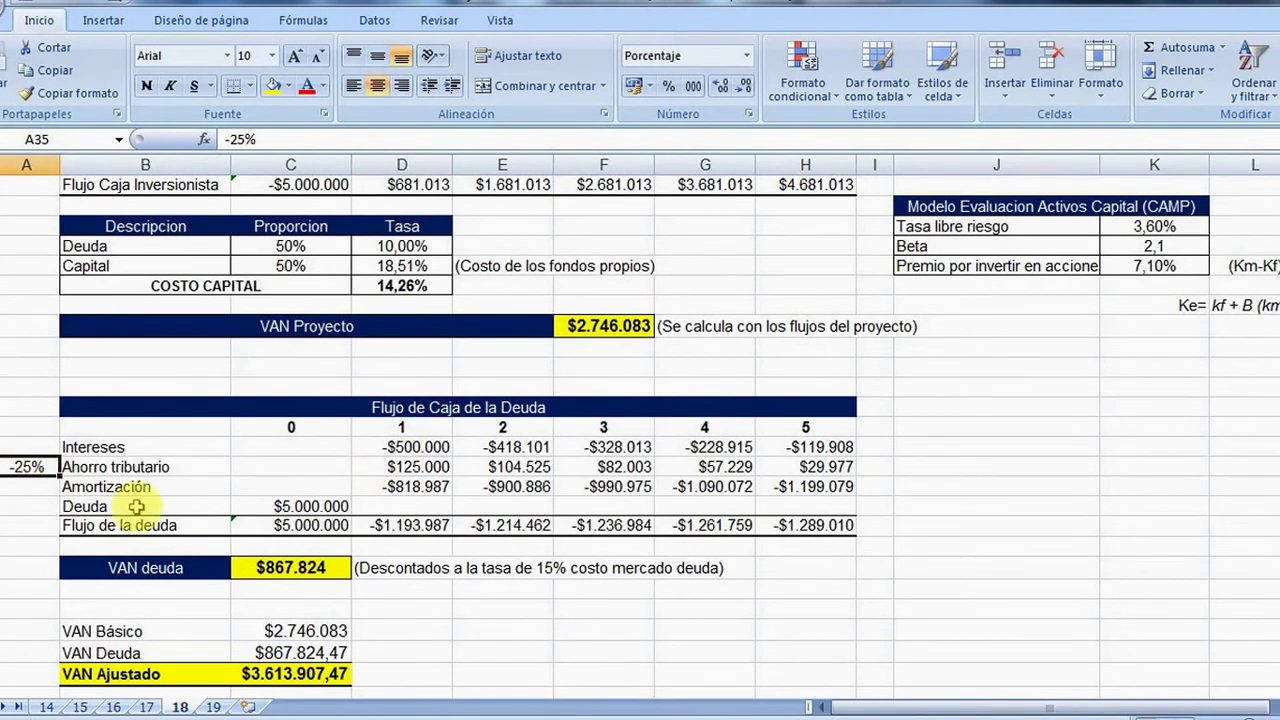
left_click(408, 468)
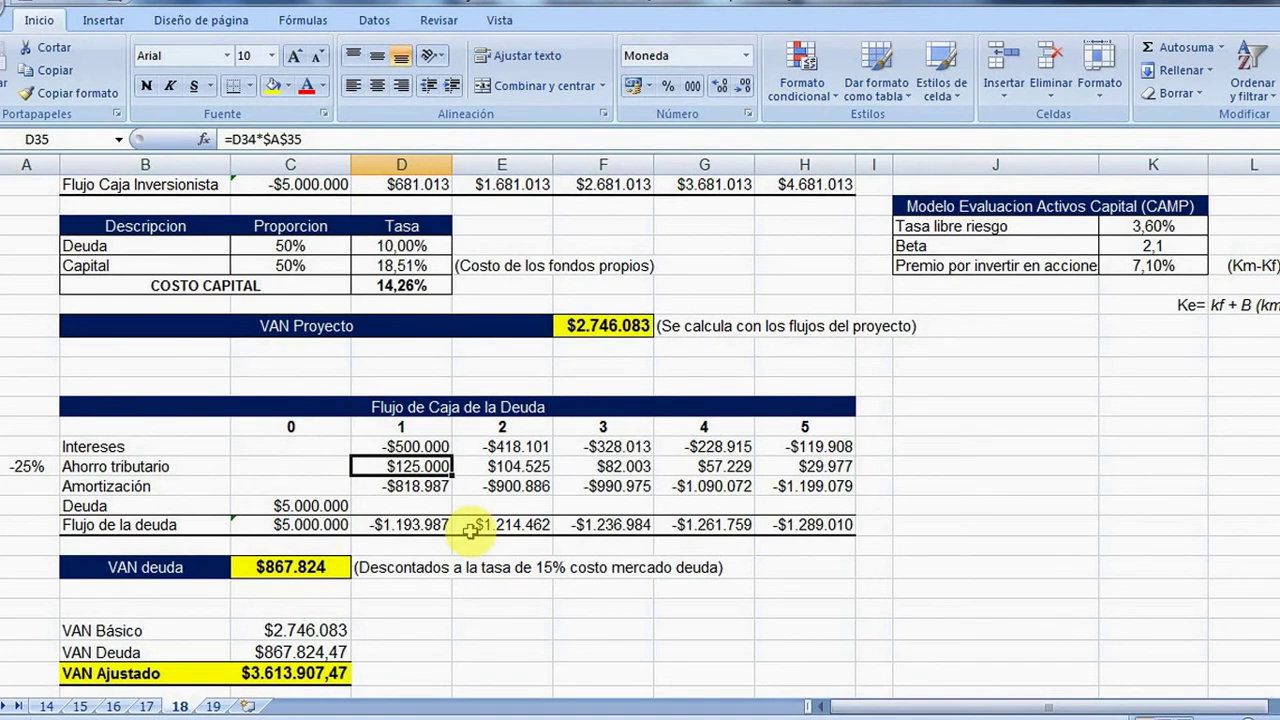
double_click(426, 466)
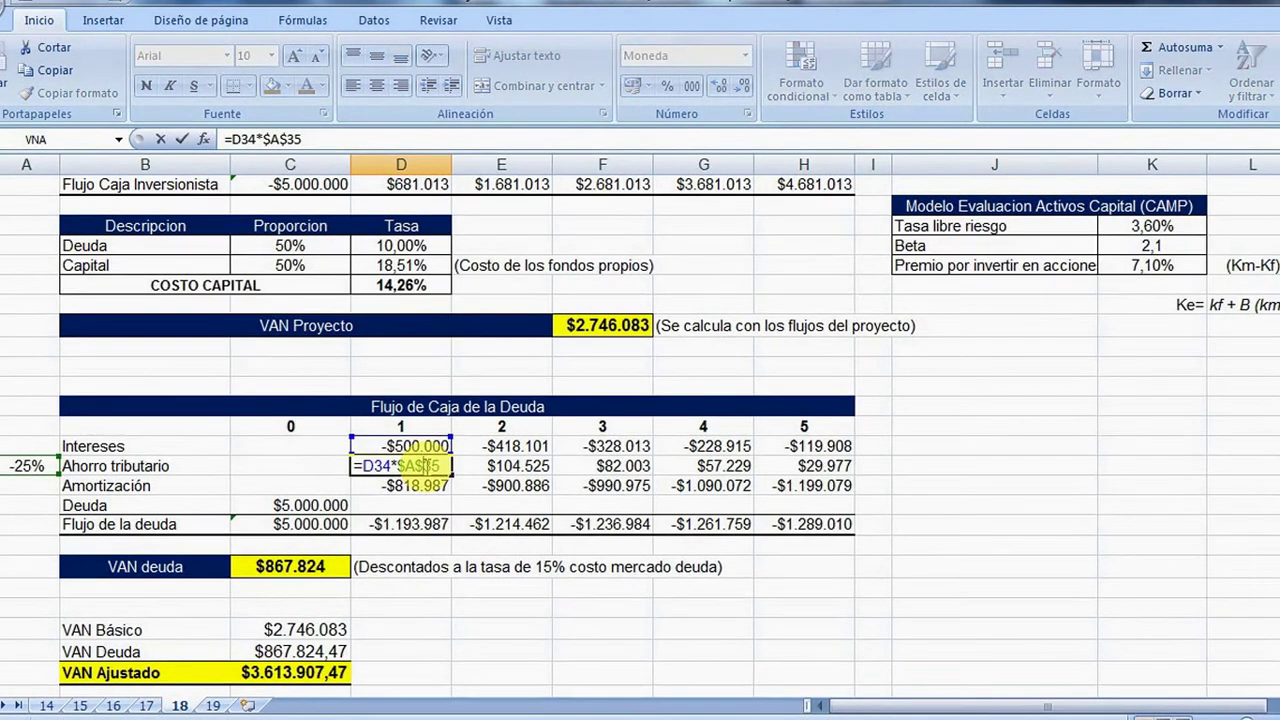
key("Escape")
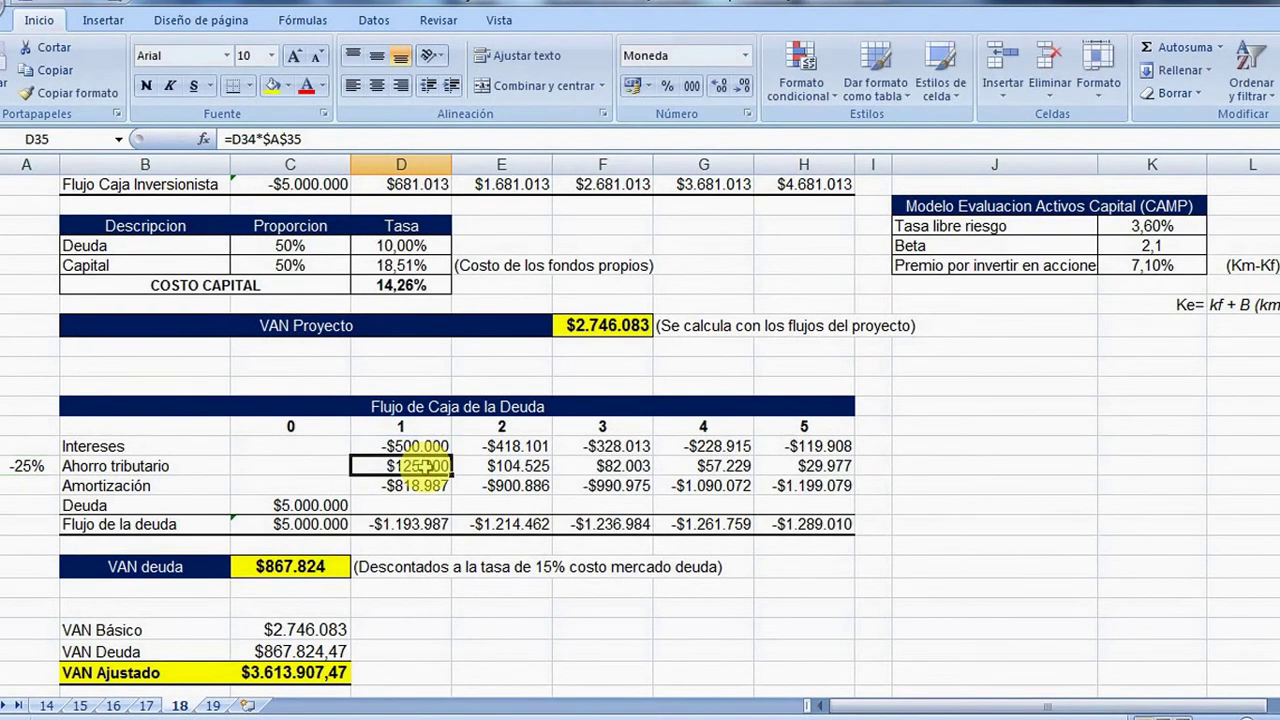
double_click(518, 470)
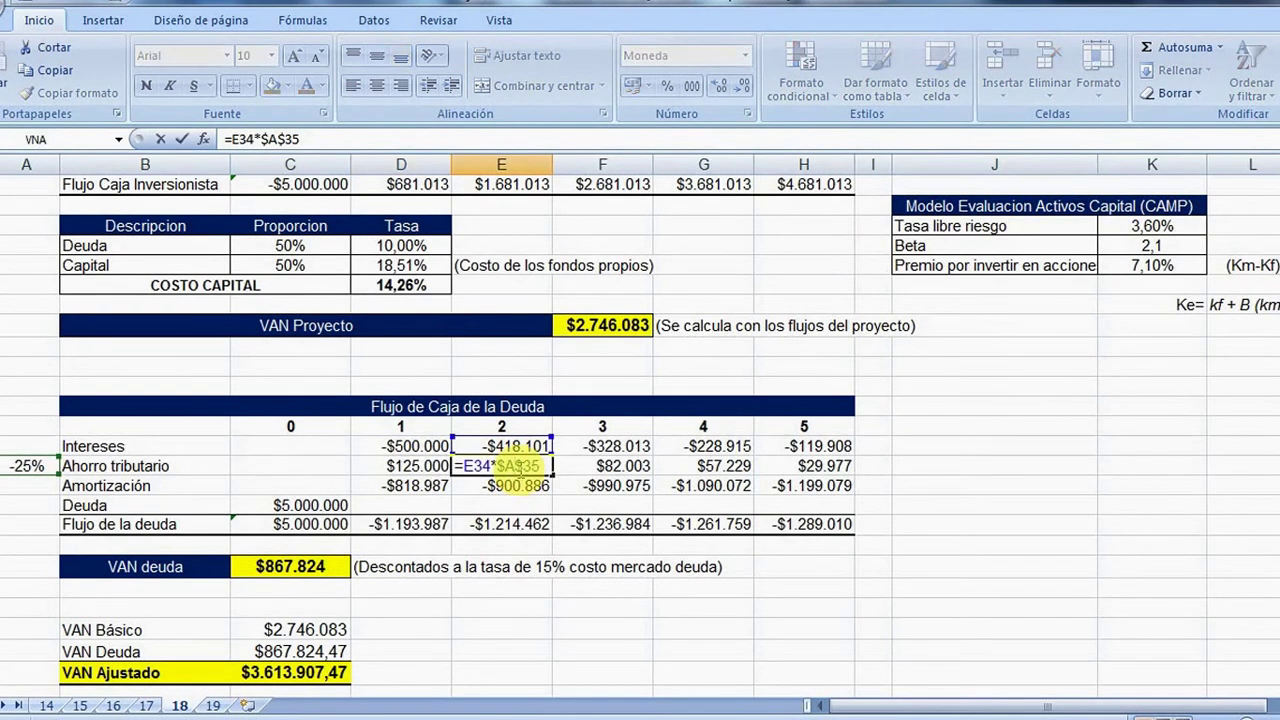
key("Escape")
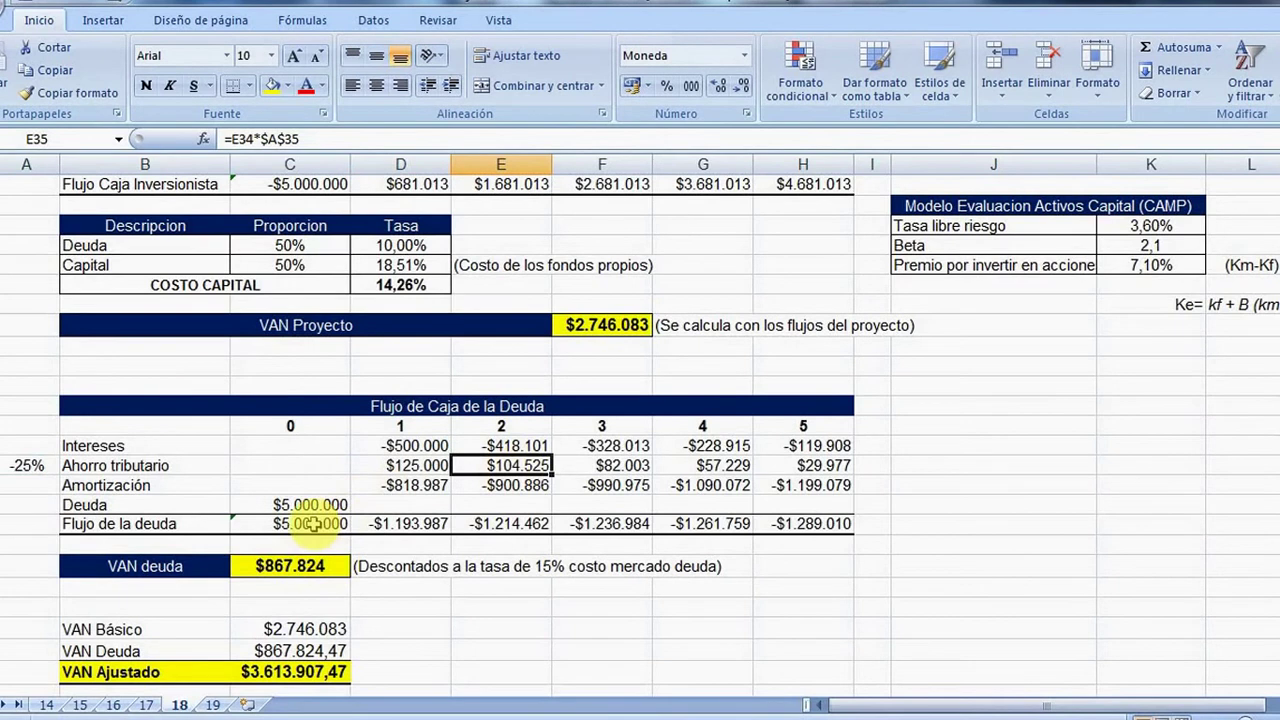
- Inspect the Flujo de la deuda sum formulas for years 0 through 5, leaving each one unedited
left_click(313, 525)
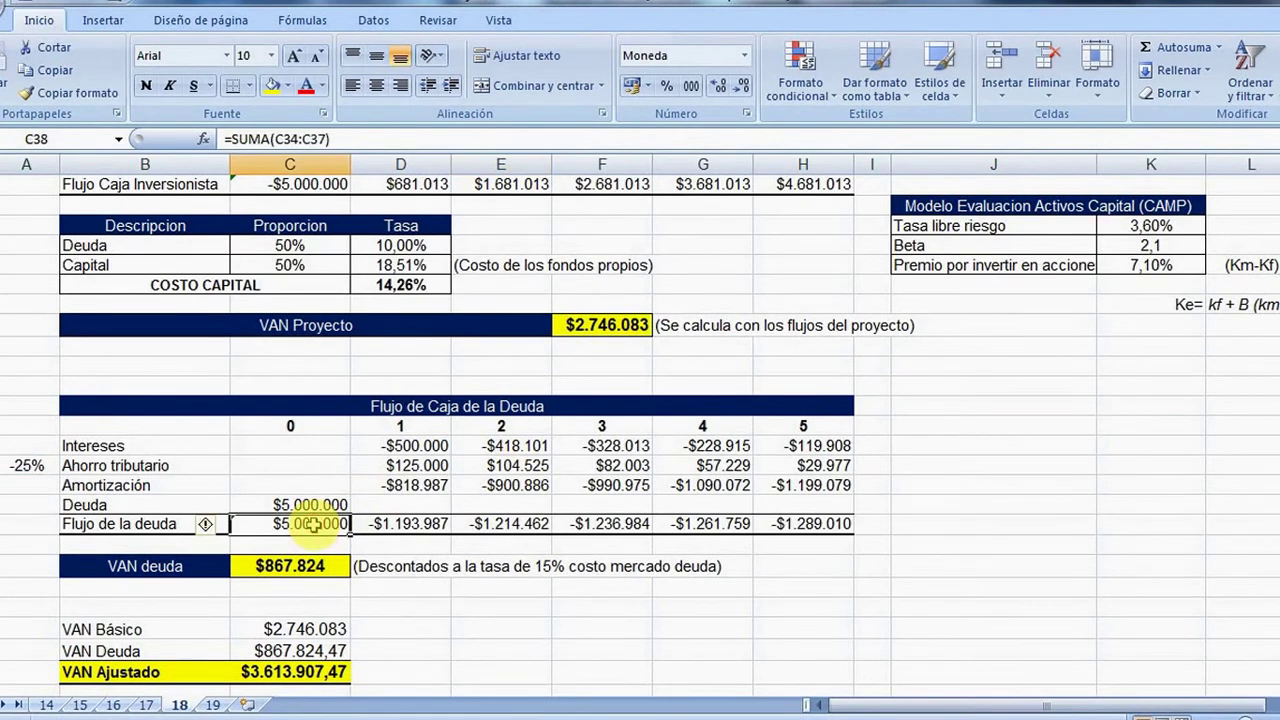
double_click(408, 524)
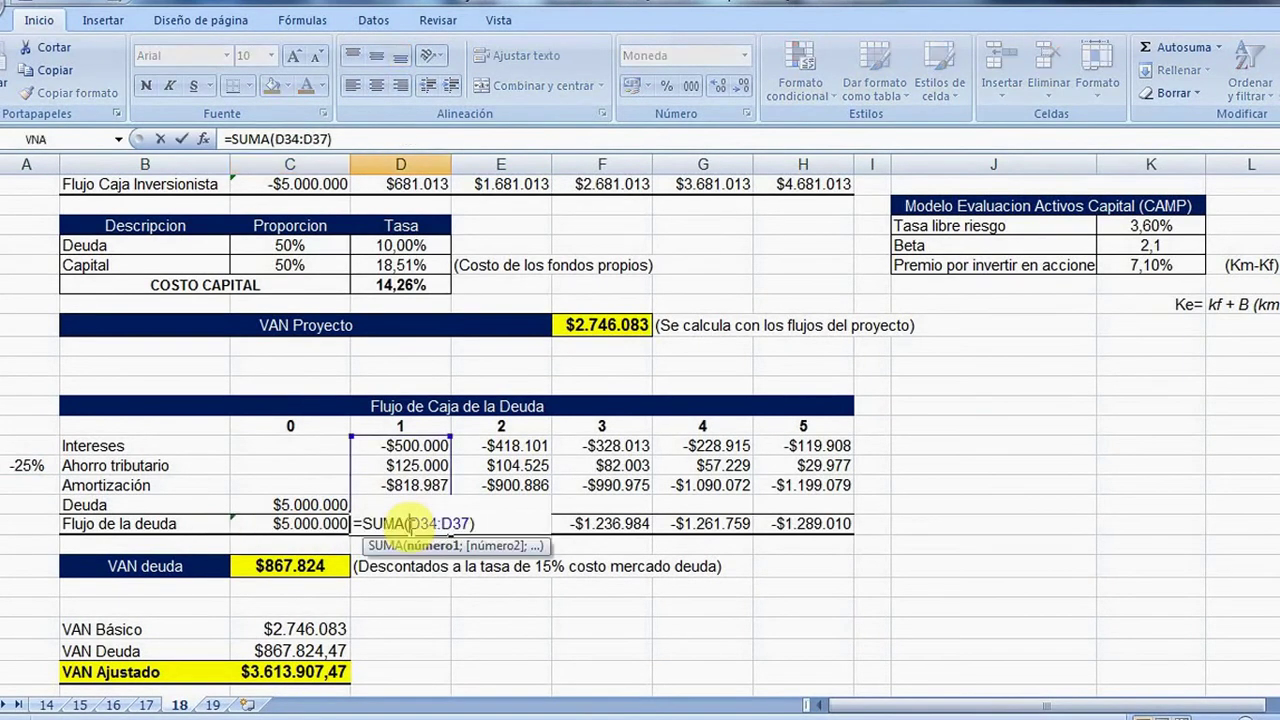
key("Escape")
double_click(497, 523)
key("Escape")
double_click(590, 523)
key("Escape")
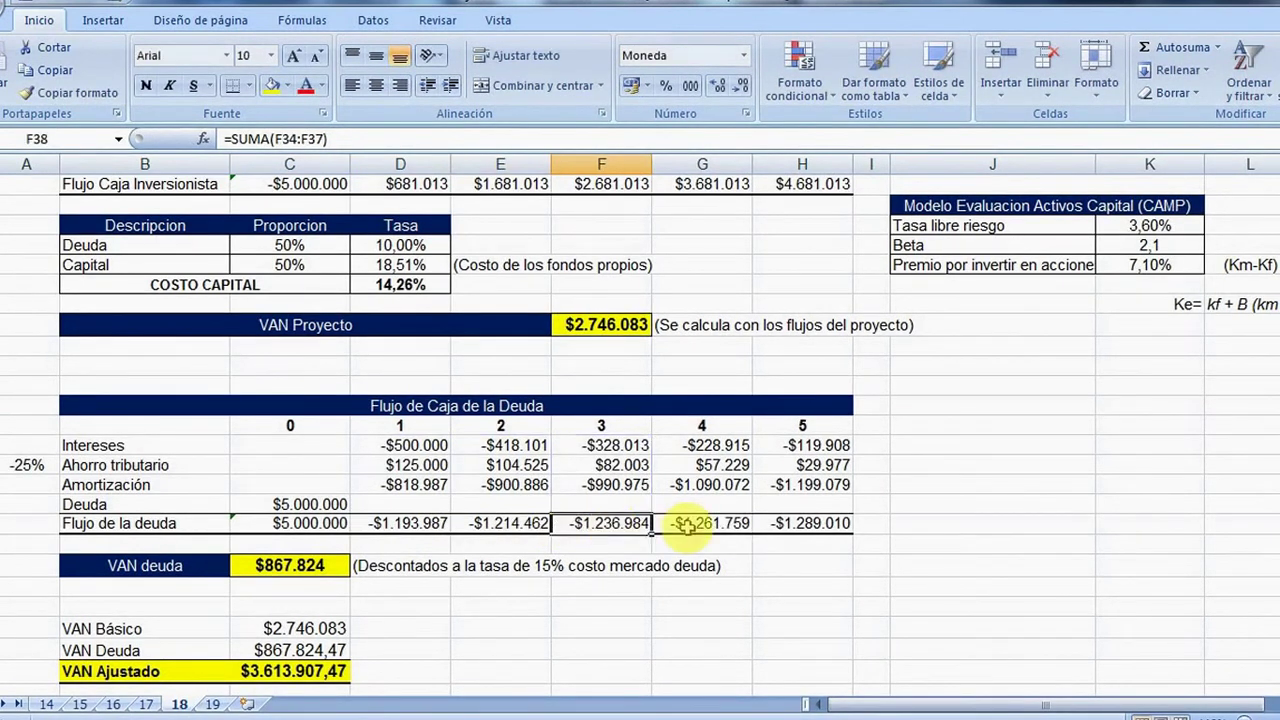
double_click(690, 524)
key("Escape")
double_click(808, 524)
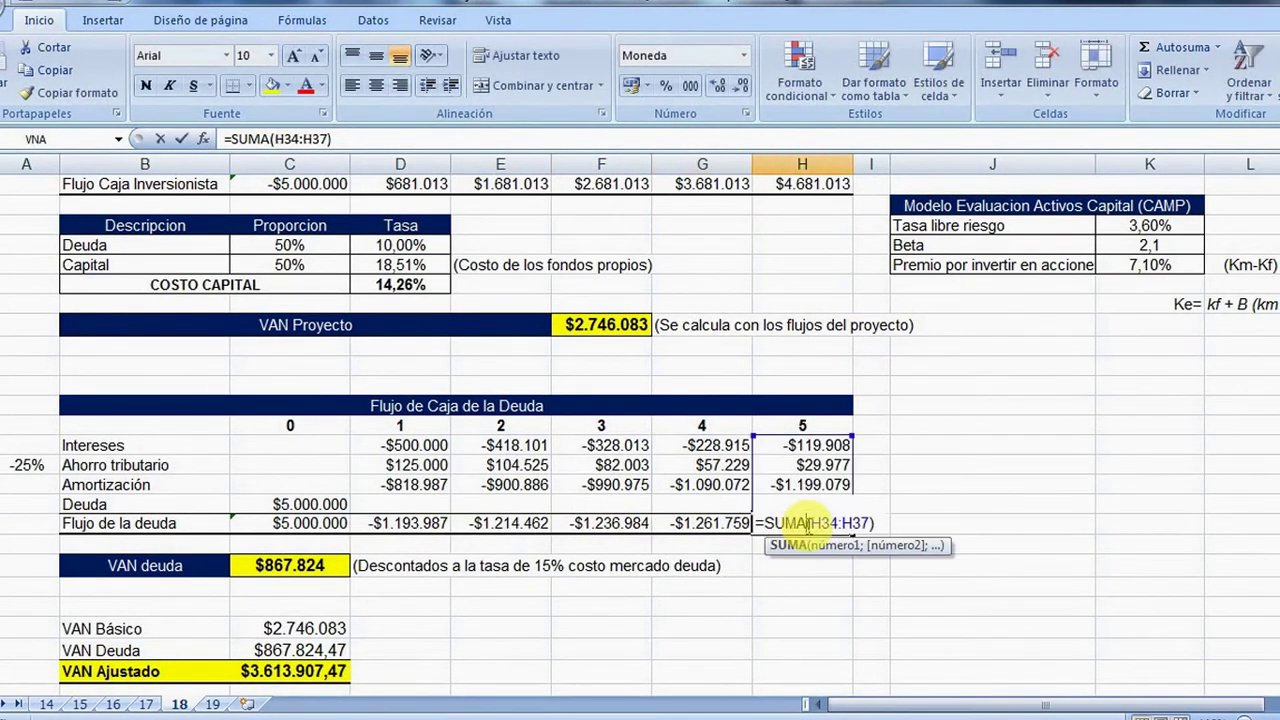
key("Escape")
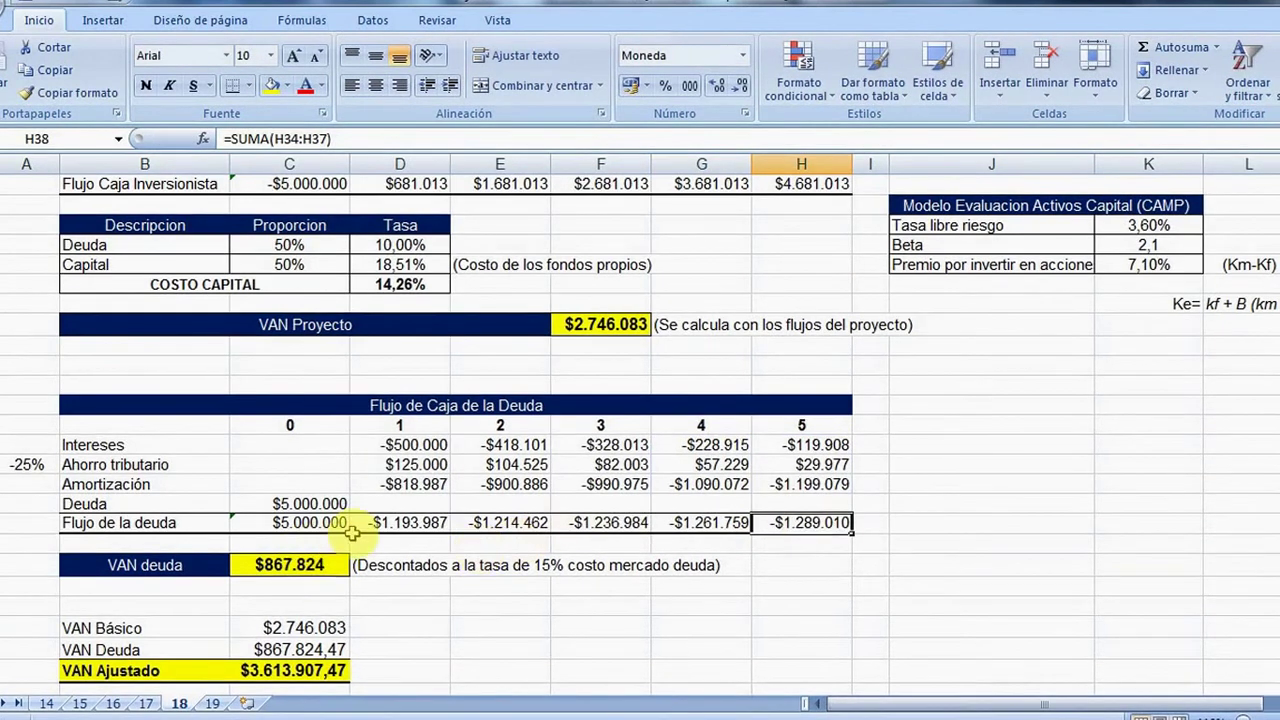
- Review the whole Flujo de la deuda row, the VAN deuda label and its note on the 15% market cost of debt
left_click(188, 523)
left_click_drag(188, 523, 812, 538)
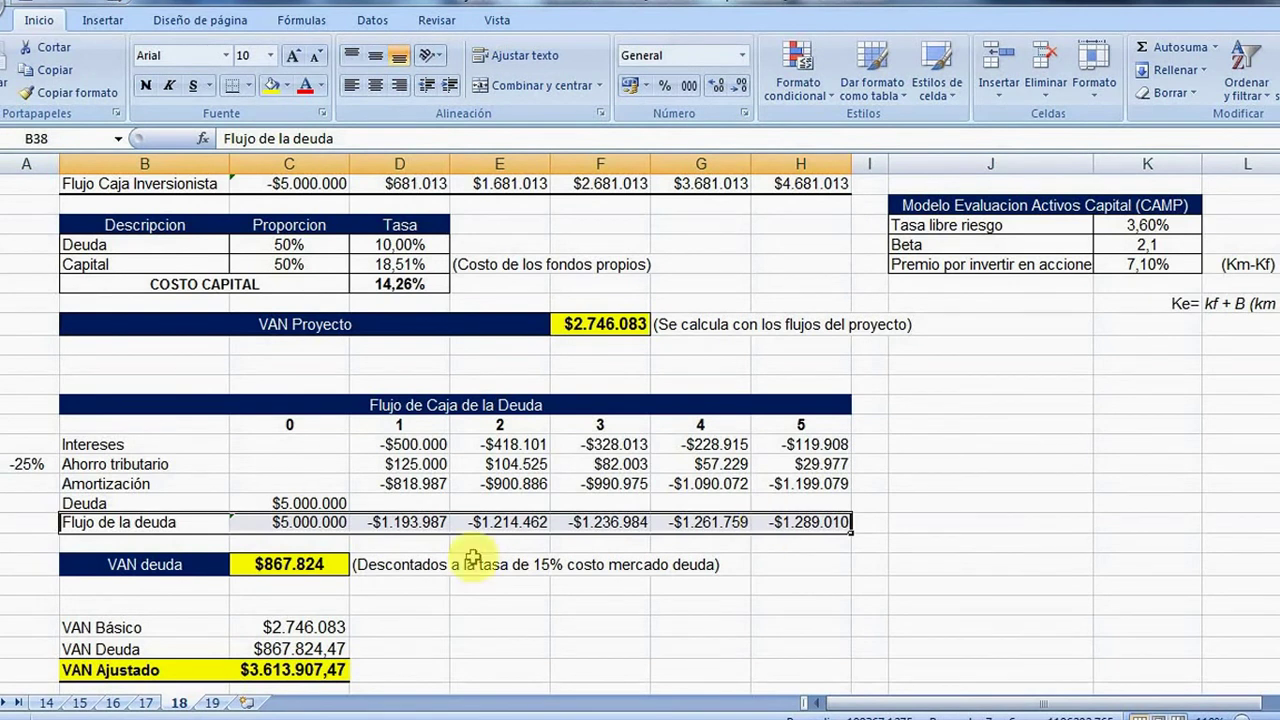
left_click(123, 561)
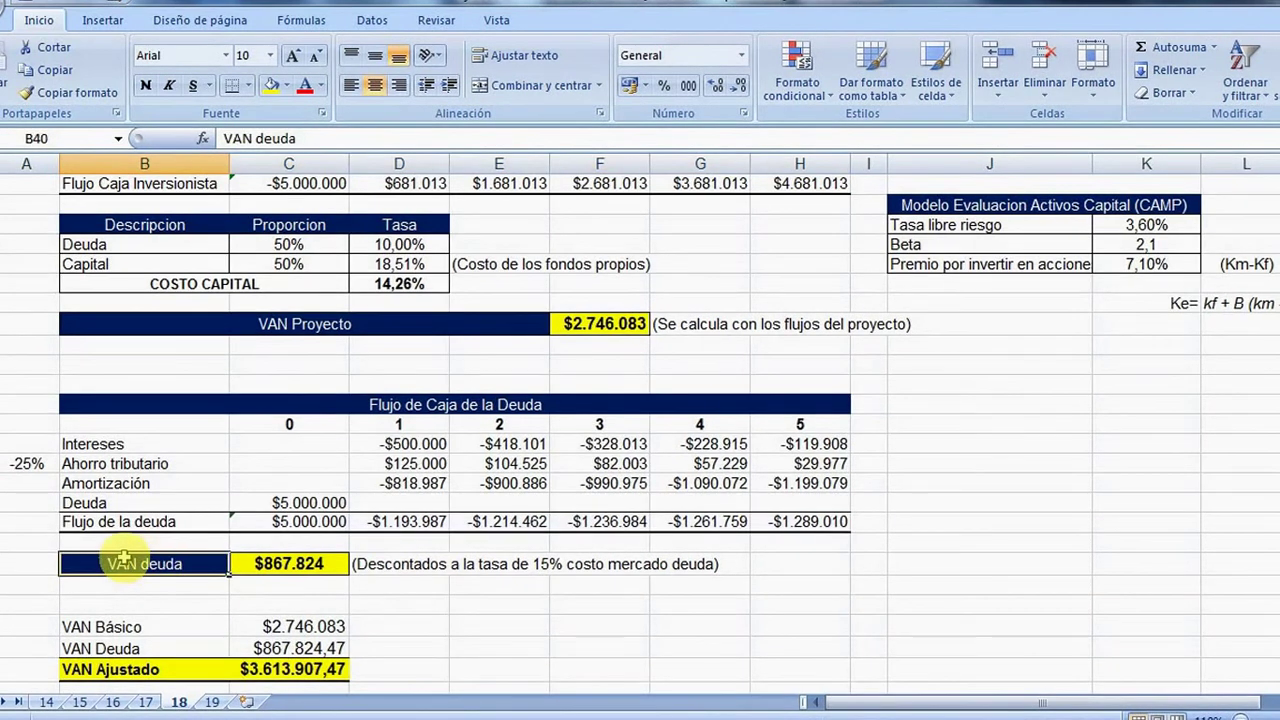
left_click(373, 560)
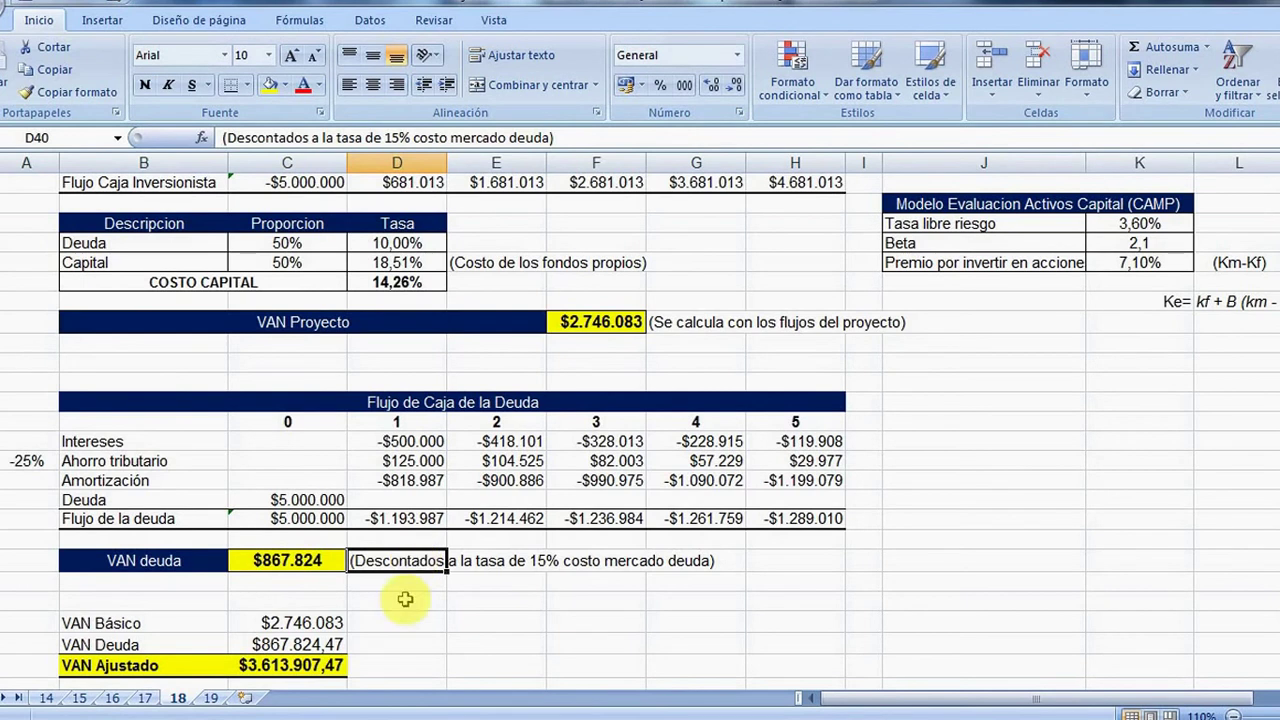
- Examine the VAN deuda formula and its references to the year 0 to 5 debt cash flows, keeping the formula as it is
left_click_drag(318, 519, 818, 517)
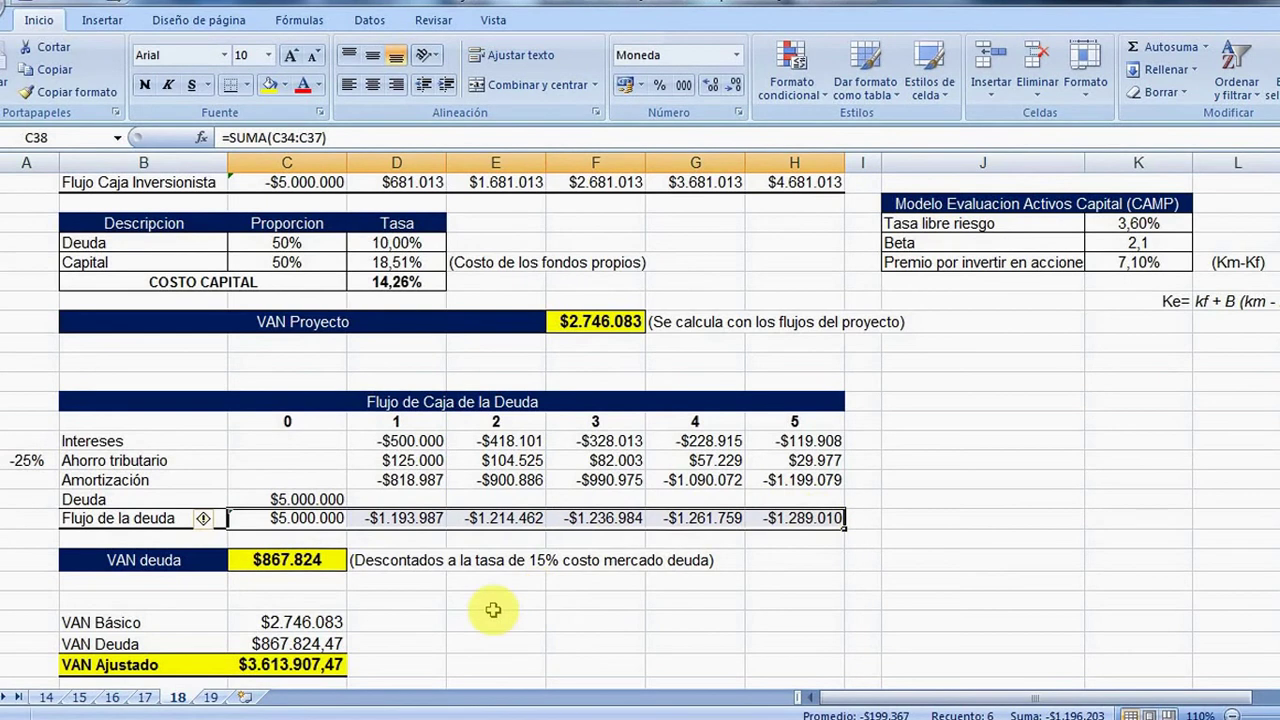
double_click(292, 560)
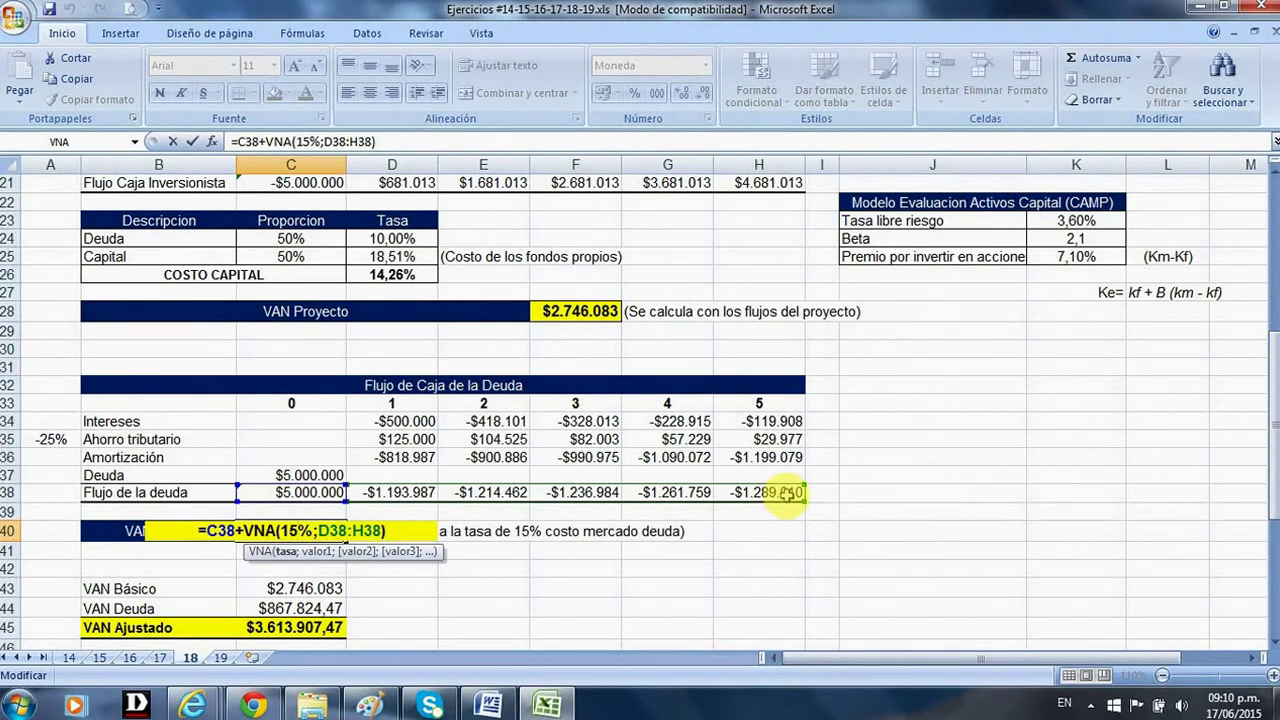
key("ctrl+Return")
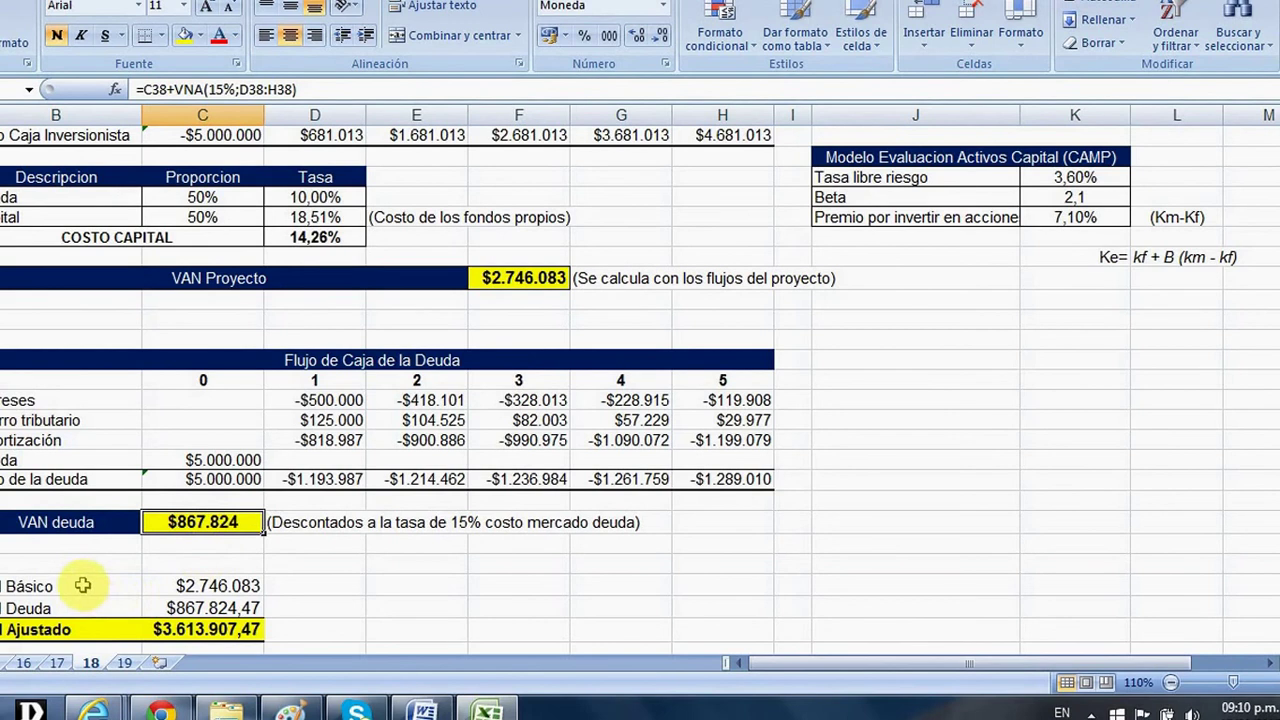
- Go through the VAN Básico, VAN Deuda and VAN Ajustado labels in the summary below VAN deuda
scroll(81, 589, "down", 1)
left_click(64, 525)
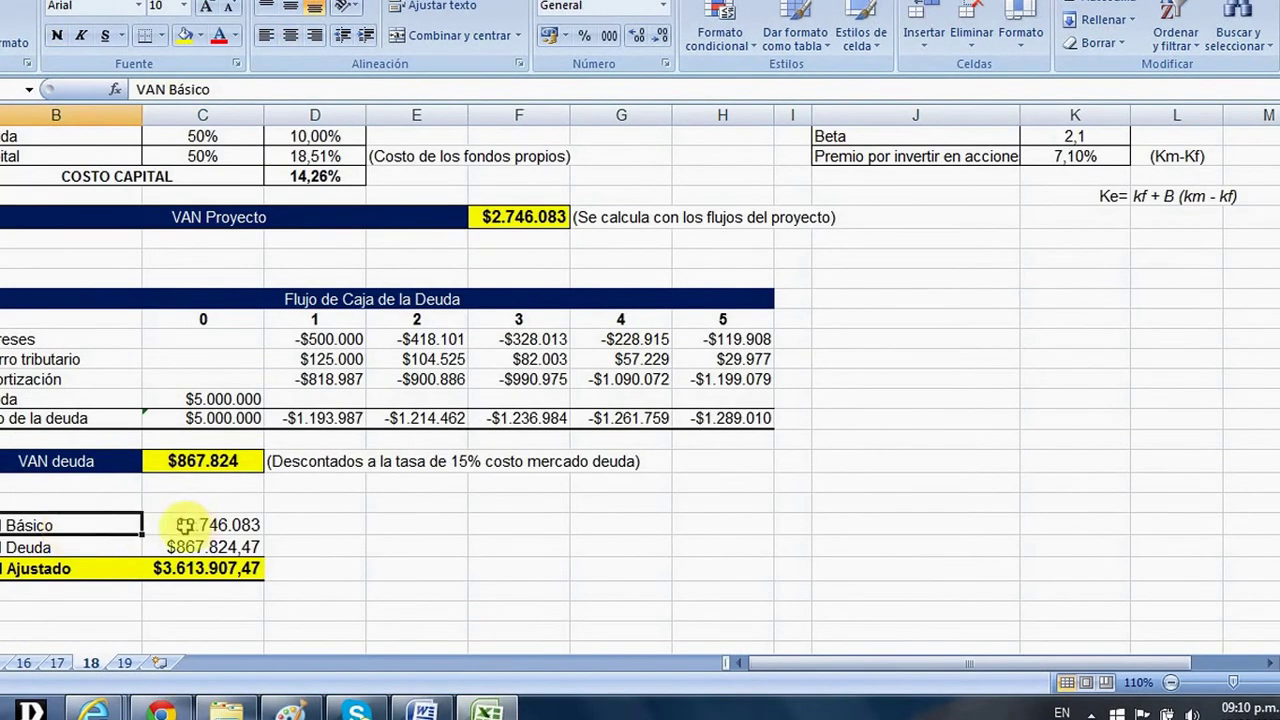
left_click(89, 545)
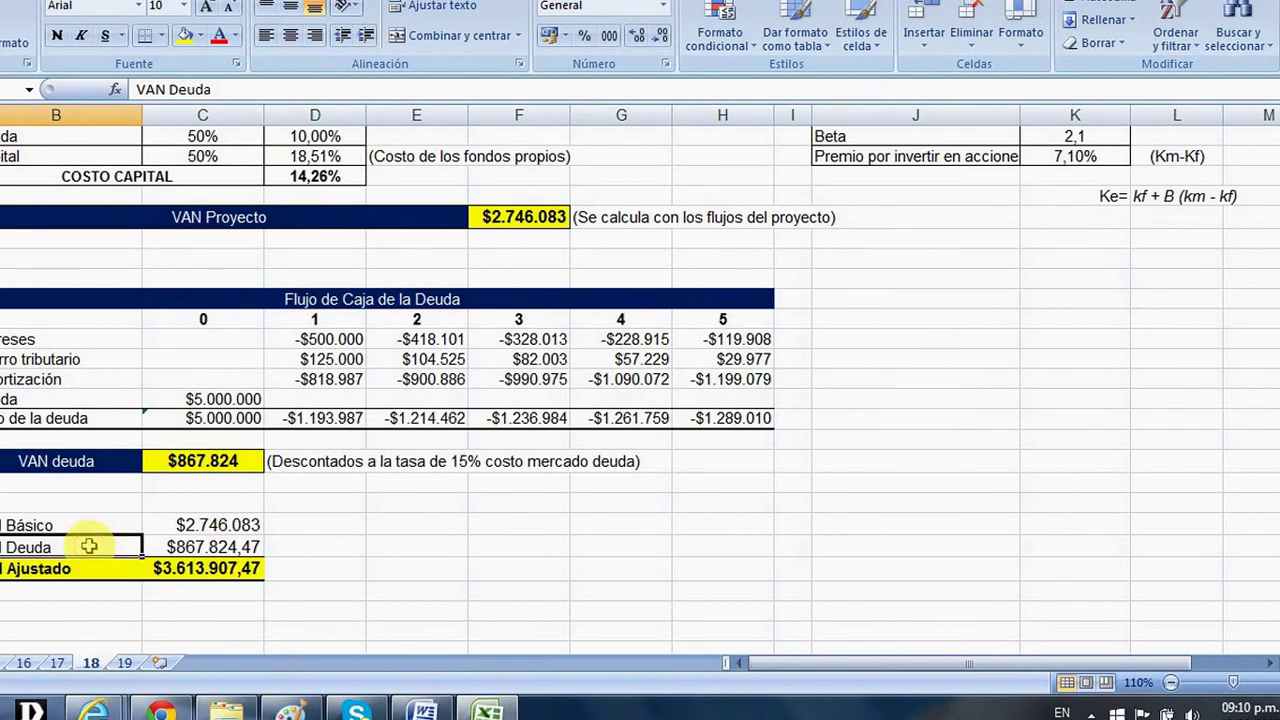
left_click(60, 568)
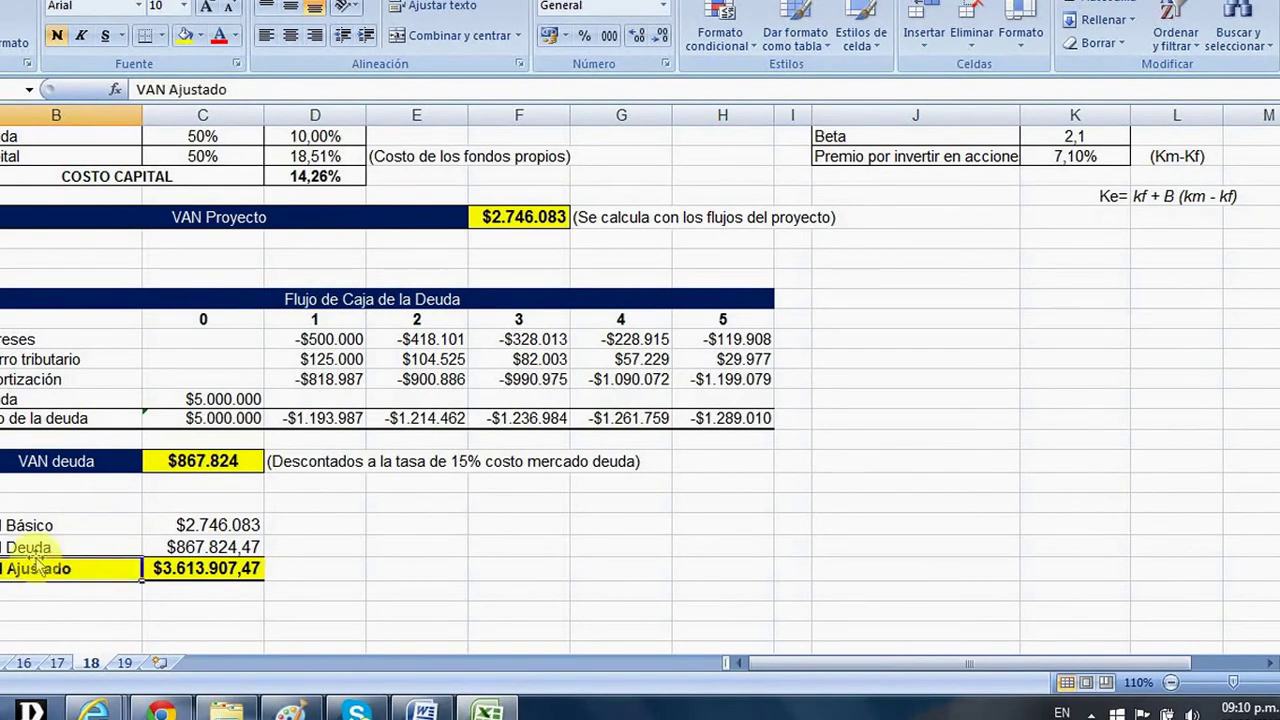